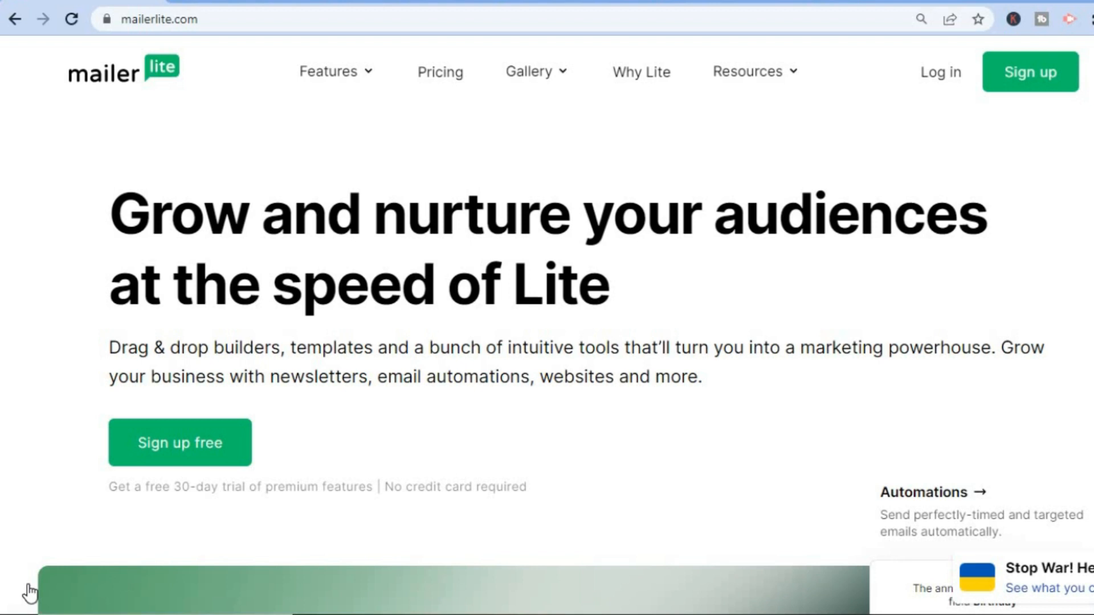
- Examine the digital products feature page and highlight "135+ currencies" in its payments section
click(346, 77)
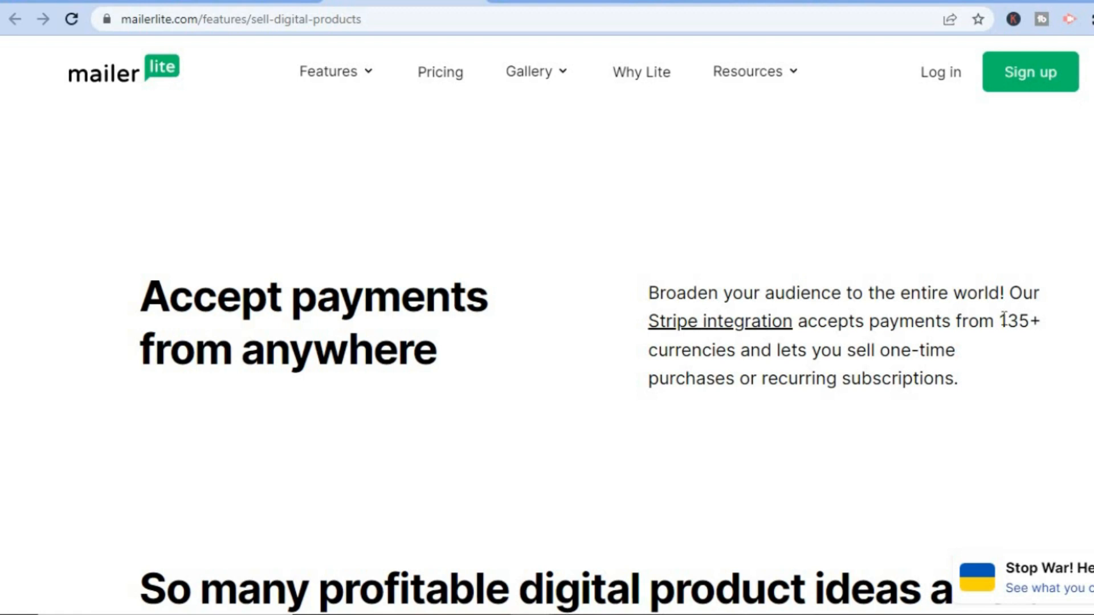
drag(1002, 321, 749, 364)
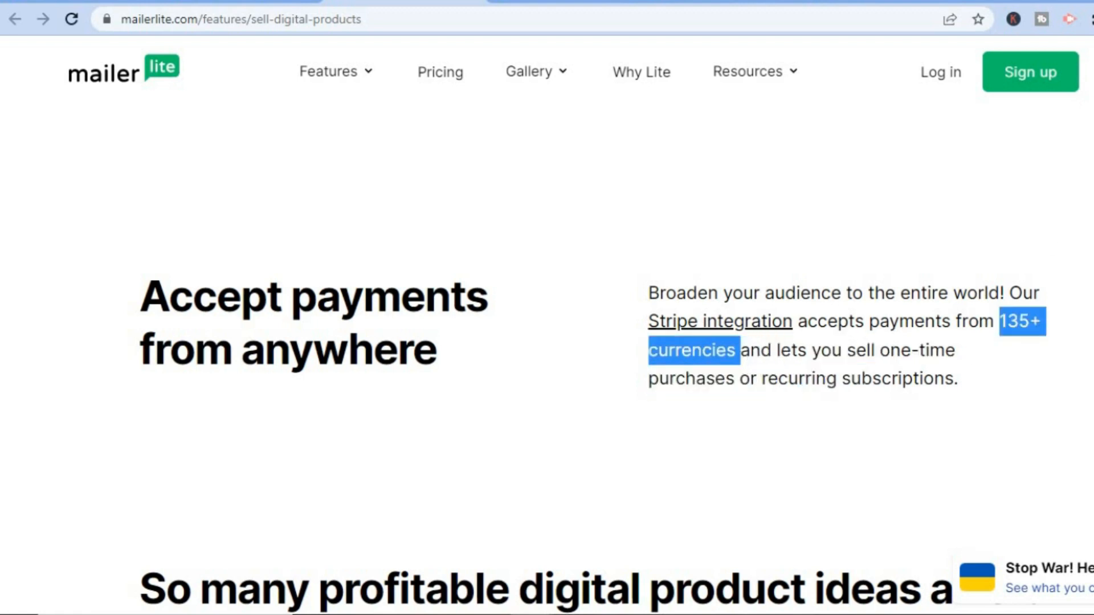
scroll(547, 353, up, 11)
scroll(547, 353, down, 2)
scroll(547, 353, up, 7)
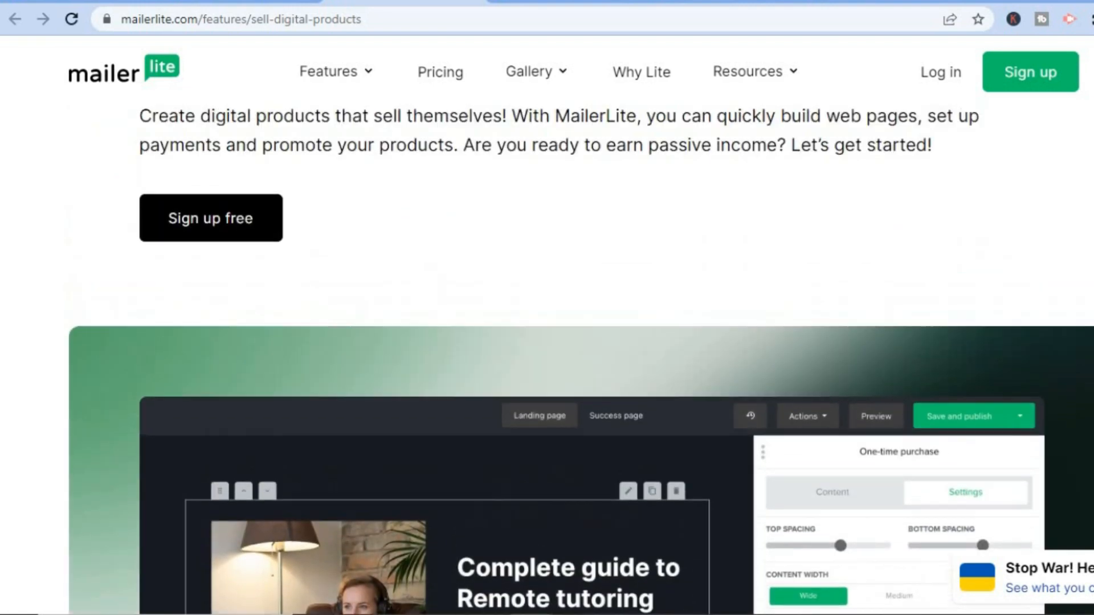
scroll(547, 353, up, 1)
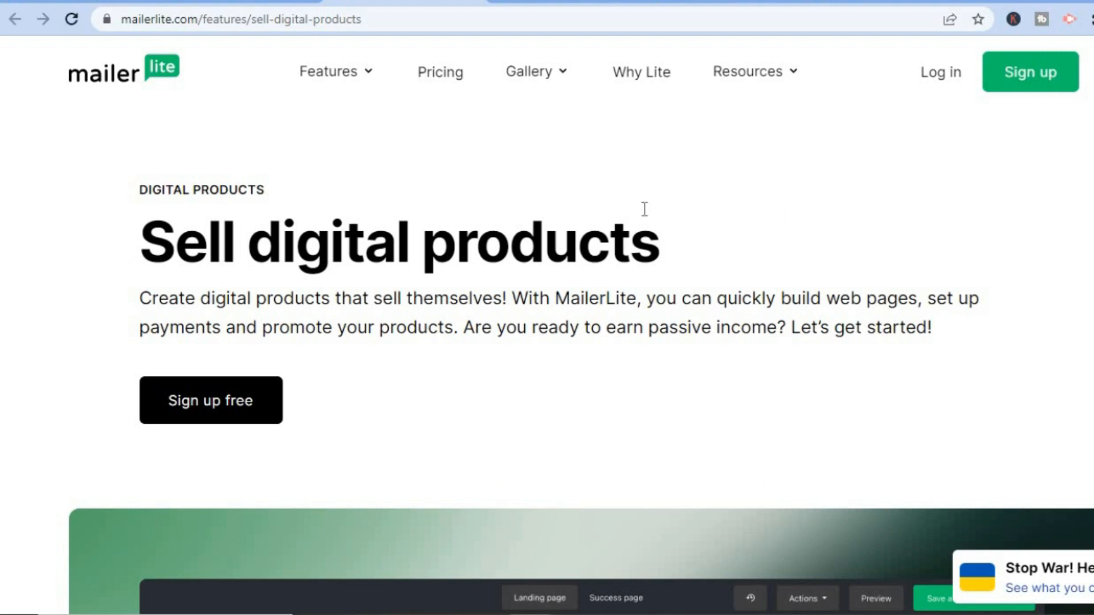
- Compare the prices and included features of the Advanced, Growing Business, Free and Enterprise plans on the pricing page
click(230, 2)
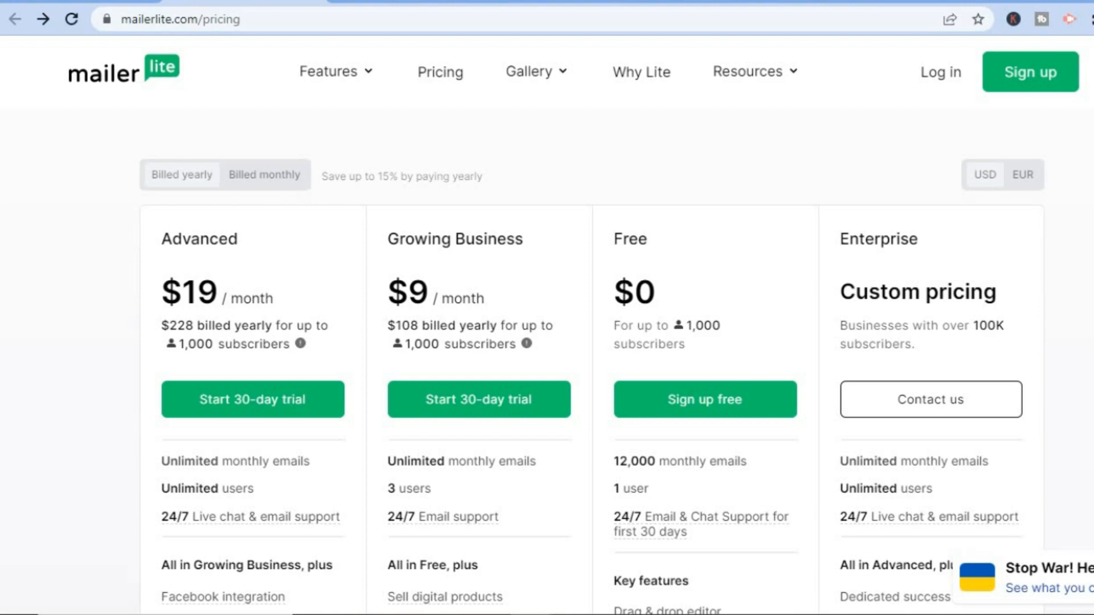
scroll(592, 378, down, 4)
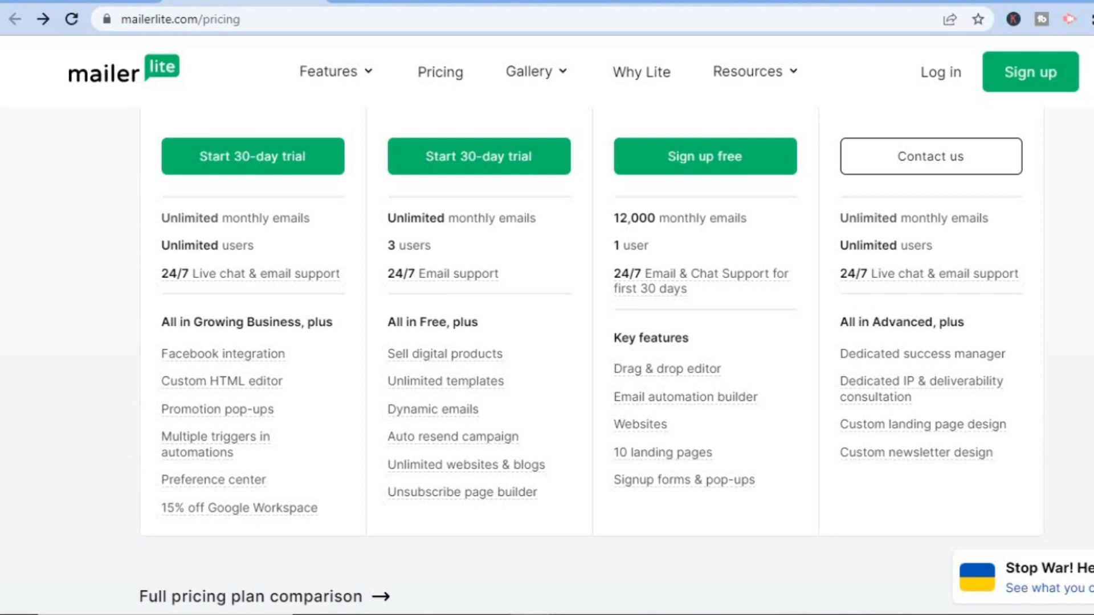
scroll(592, 364, up, 3)
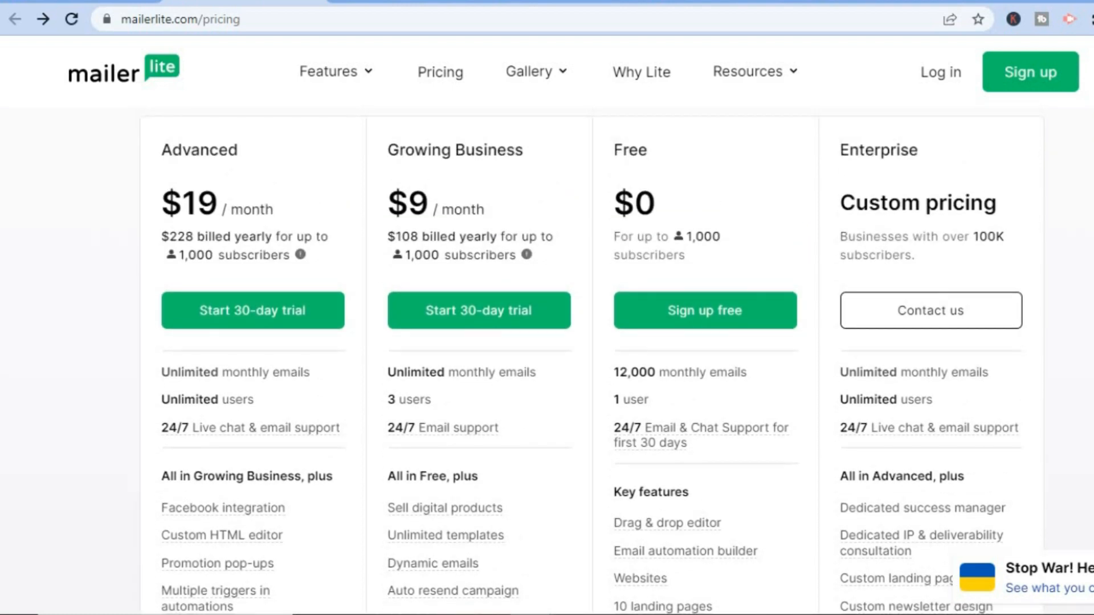
scroll(727, 234, up, 2)
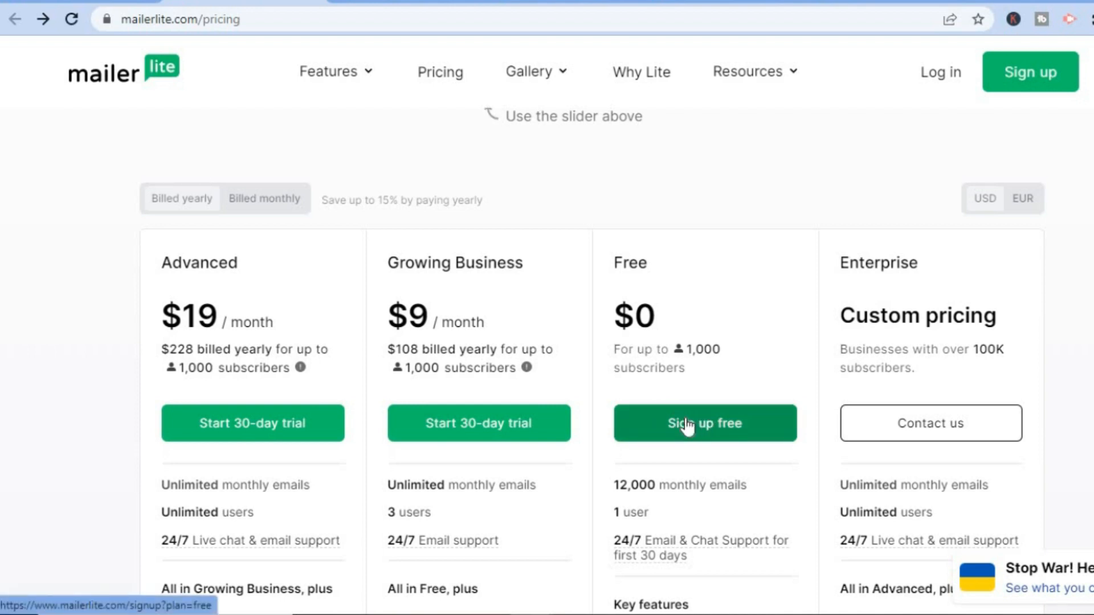
- Switch to the account dashboard and look over its sections and the Campaigns page with the option for a new campaign
click(709, 6)
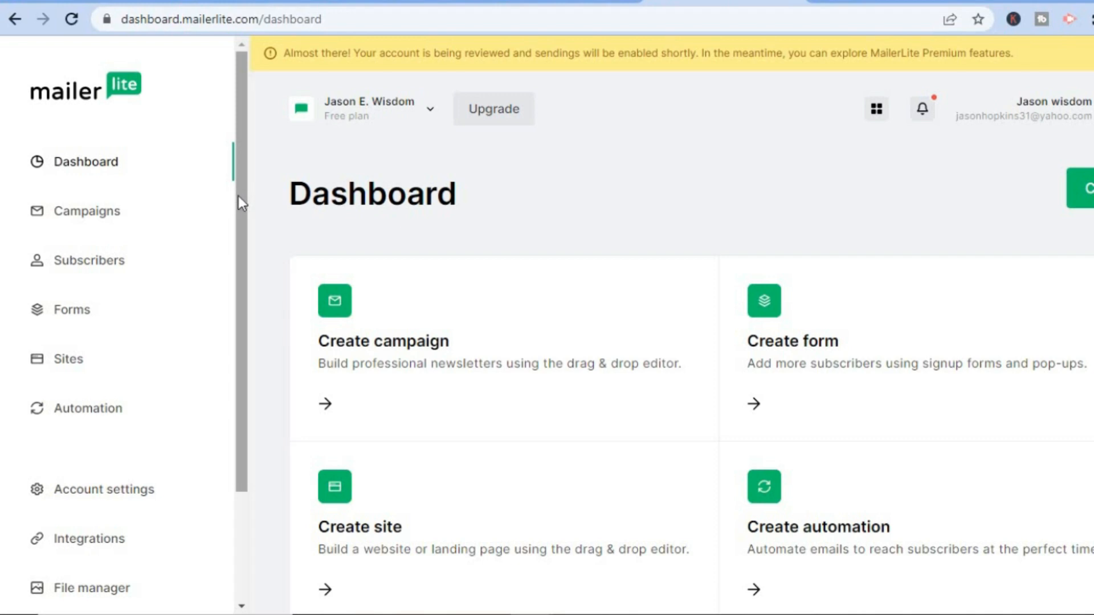
drag(238, 196, 238, 200)
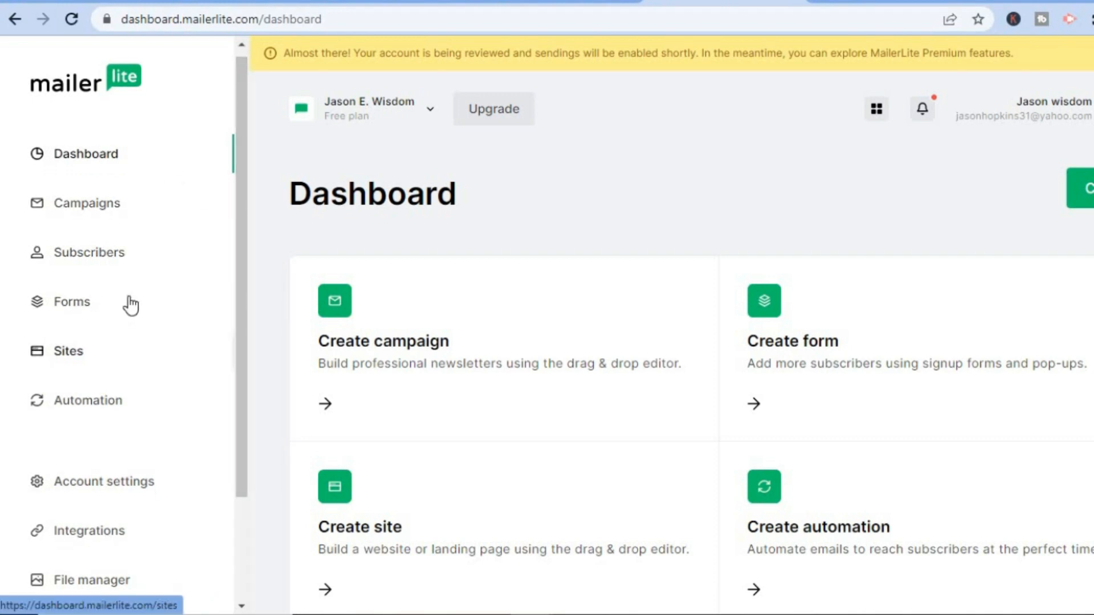
click(107, 204)
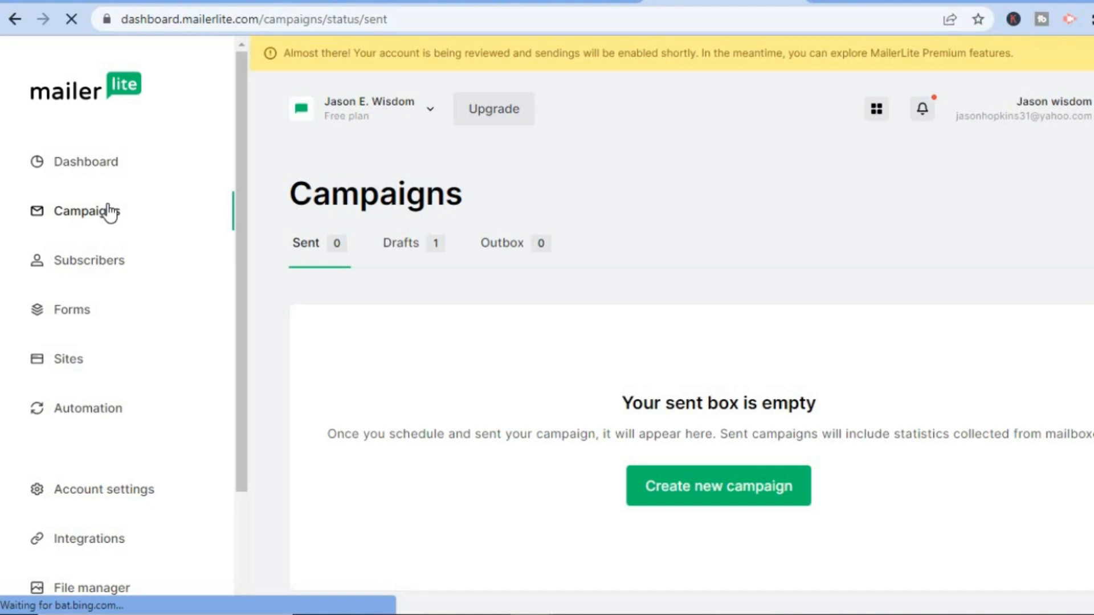
click(724, 498)
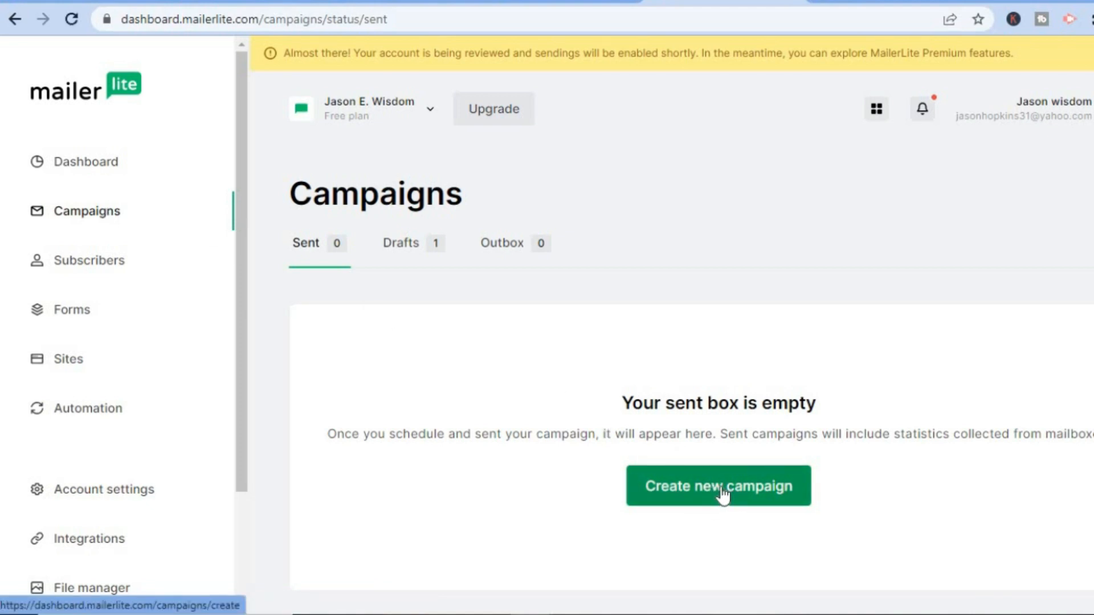
- Create a new form of type Pop-up named "test" and continue to its subscriber group selection
click(87, 316)
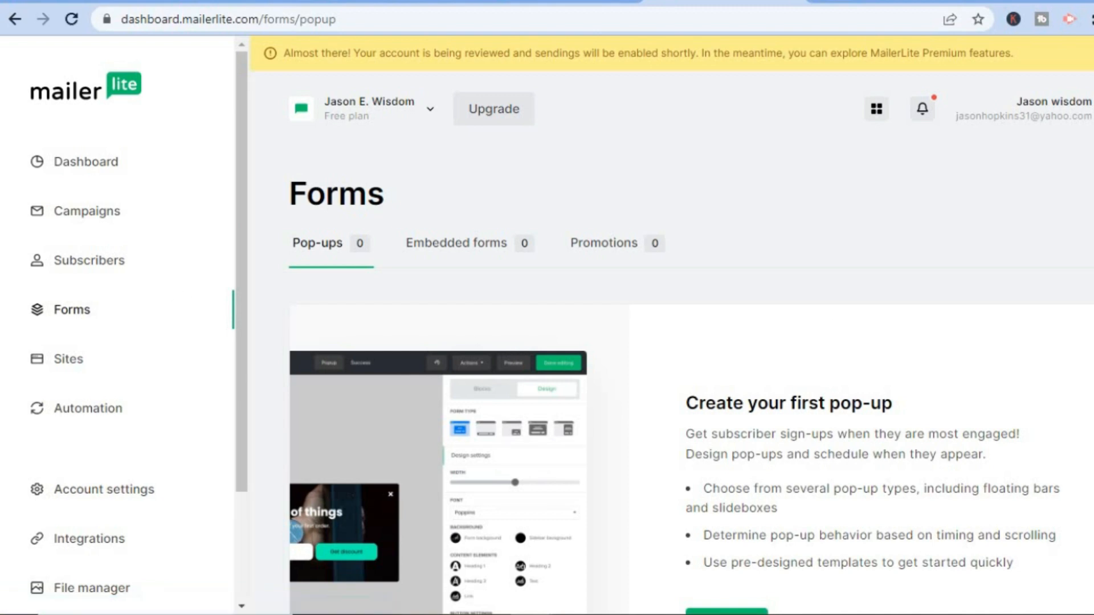
scroll(855, 399, down, 2)
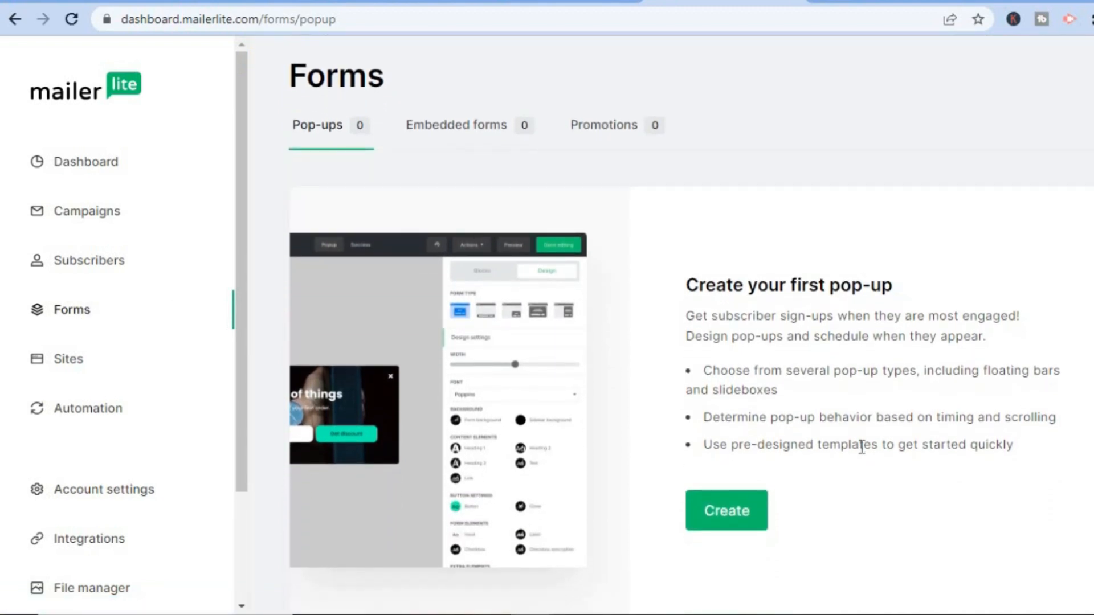
click(728, 505)
click(728, 505)
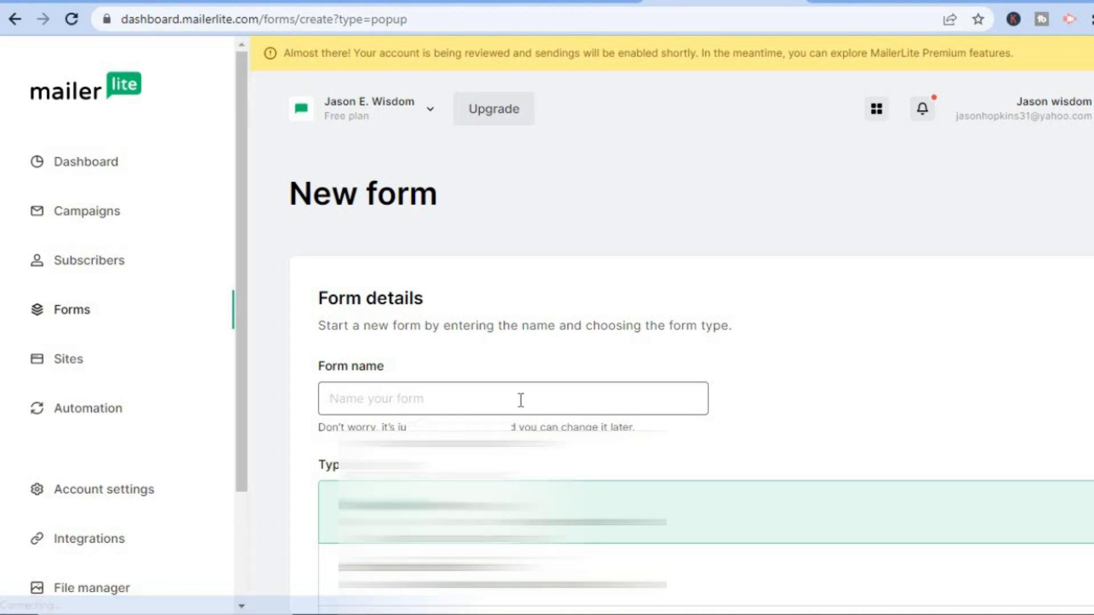
text(test)
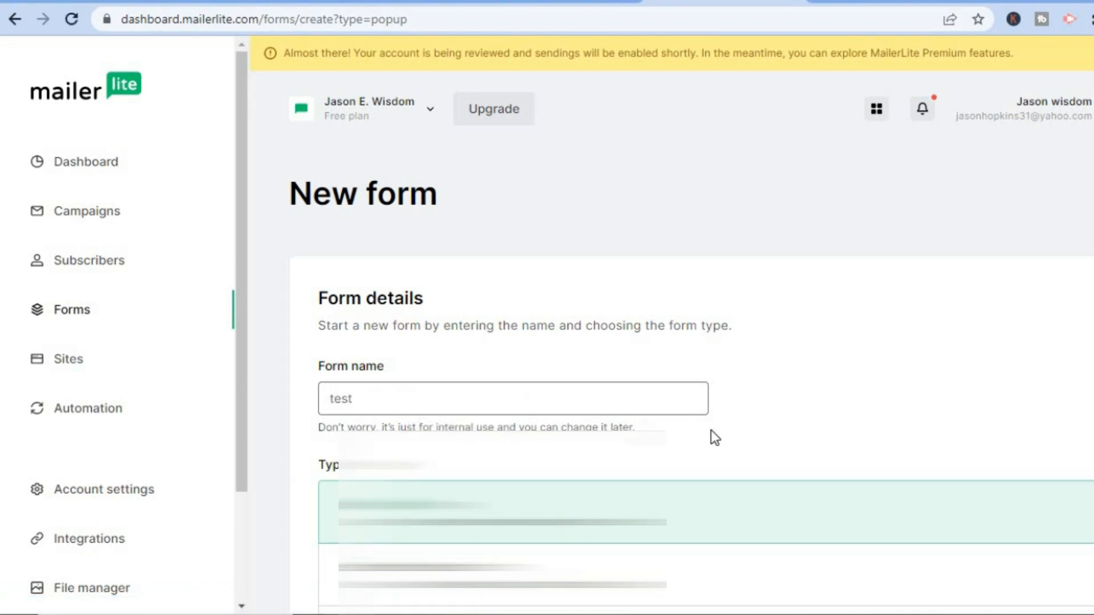
click(712, 430)
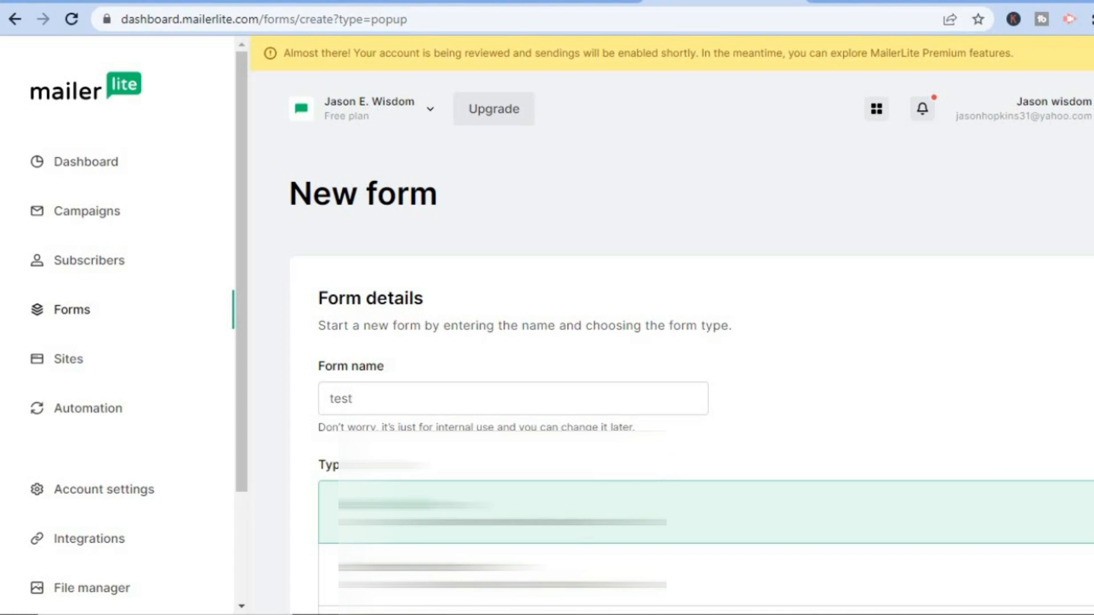
scroll(692, 323, down, 4)
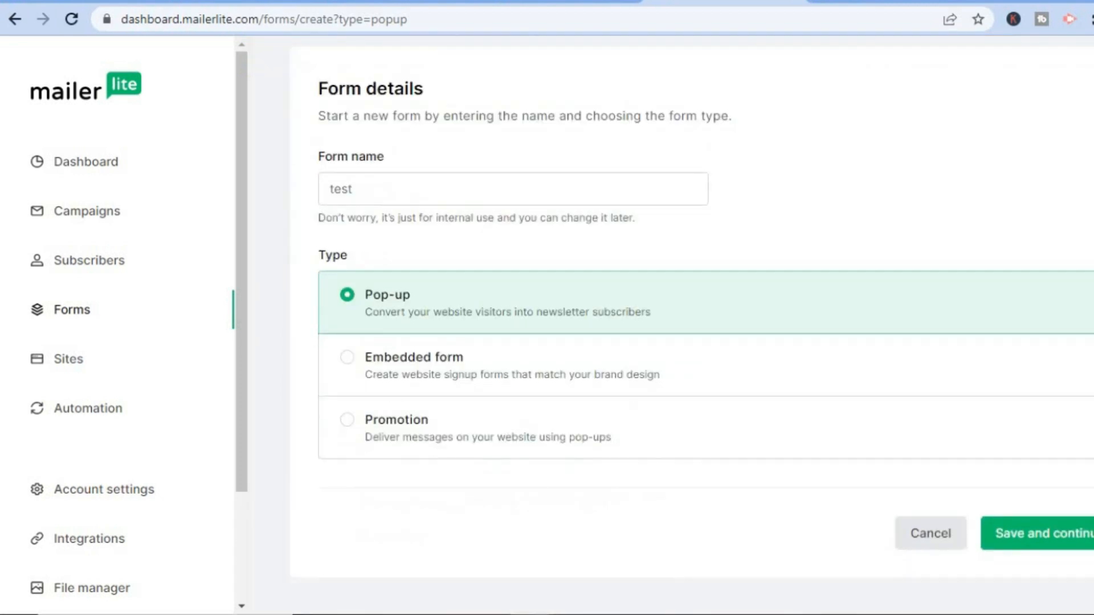
click(1070, 552)
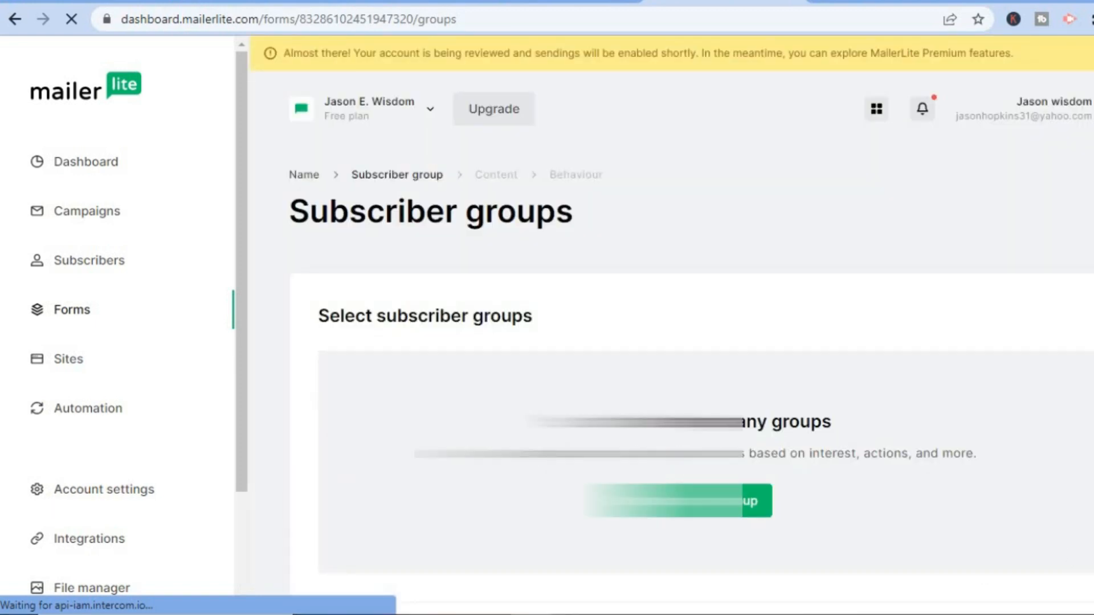
- Create a subscriber group named "test" for the pop-up form and continue to the template choice
scroll(684, 365, down, 1)
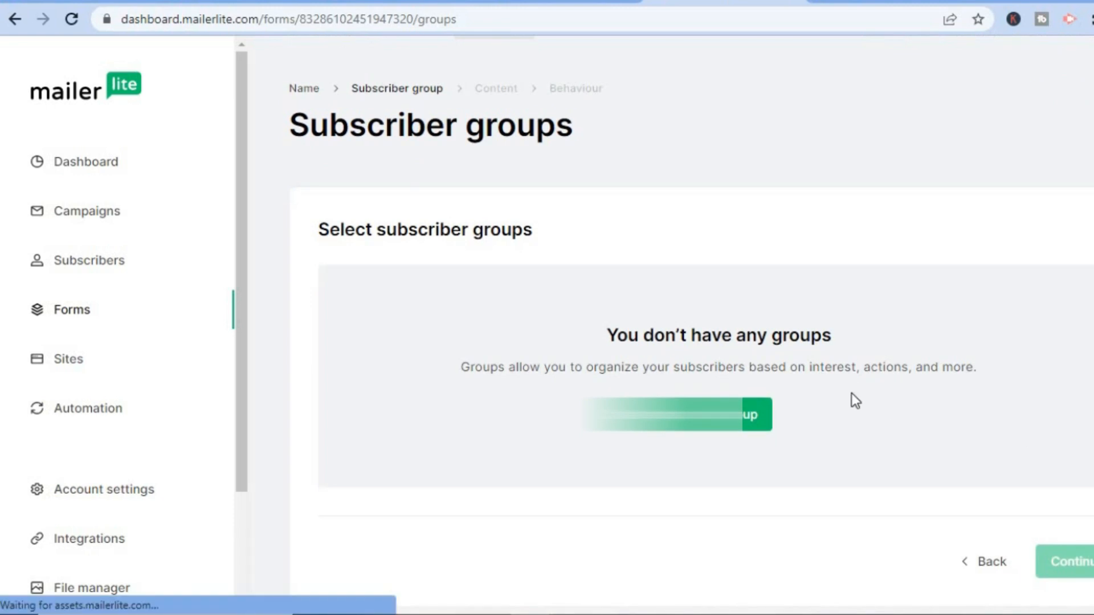
click(706, 415)
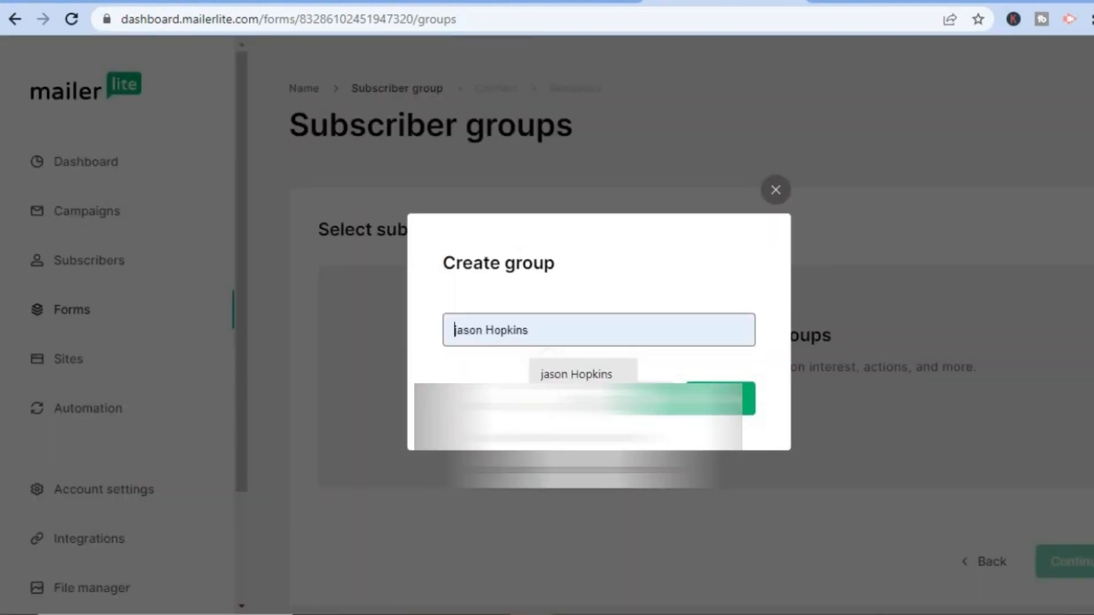
click(573, 405)
click(720, 399)
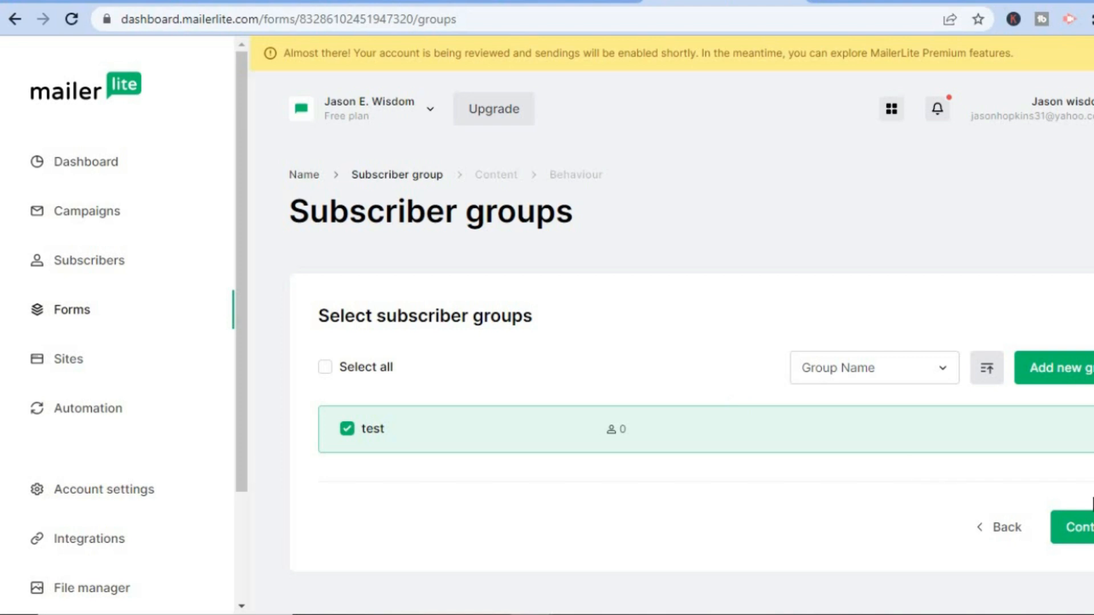
click(1077, 527)
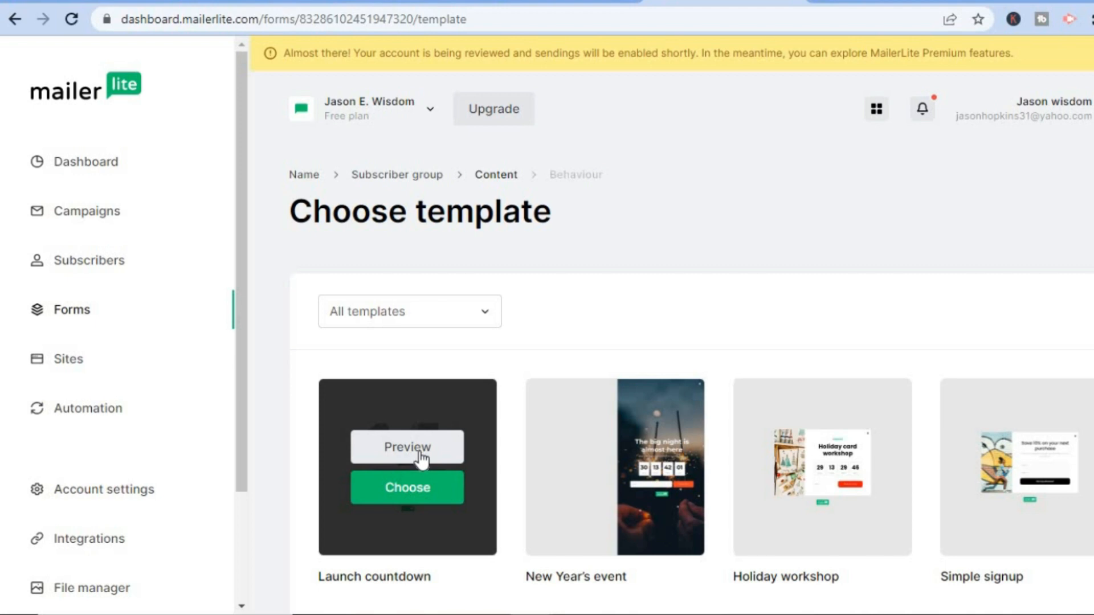
- Preview the Launch countdown template, close the preview and browse the other pop-up templates
click(421, 458)
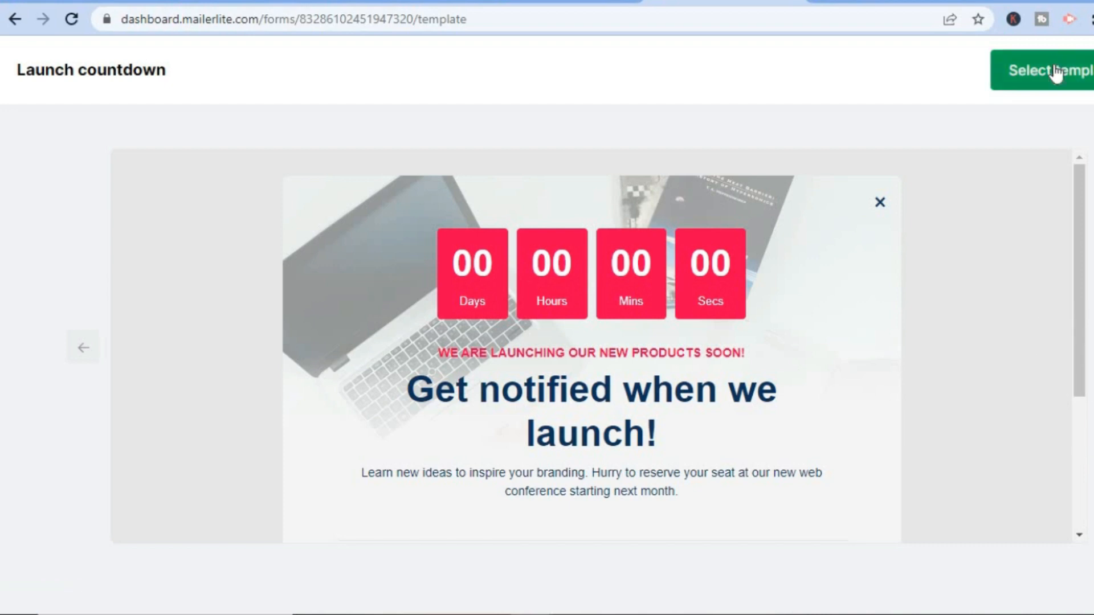
key(Escape)
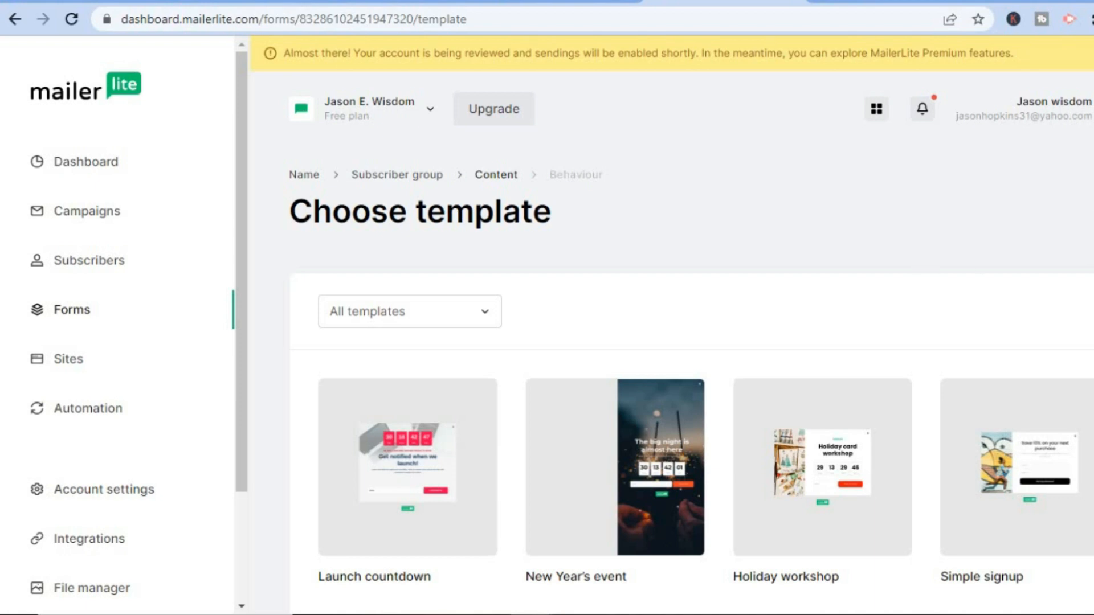
scroll(691, 325, down, 5)
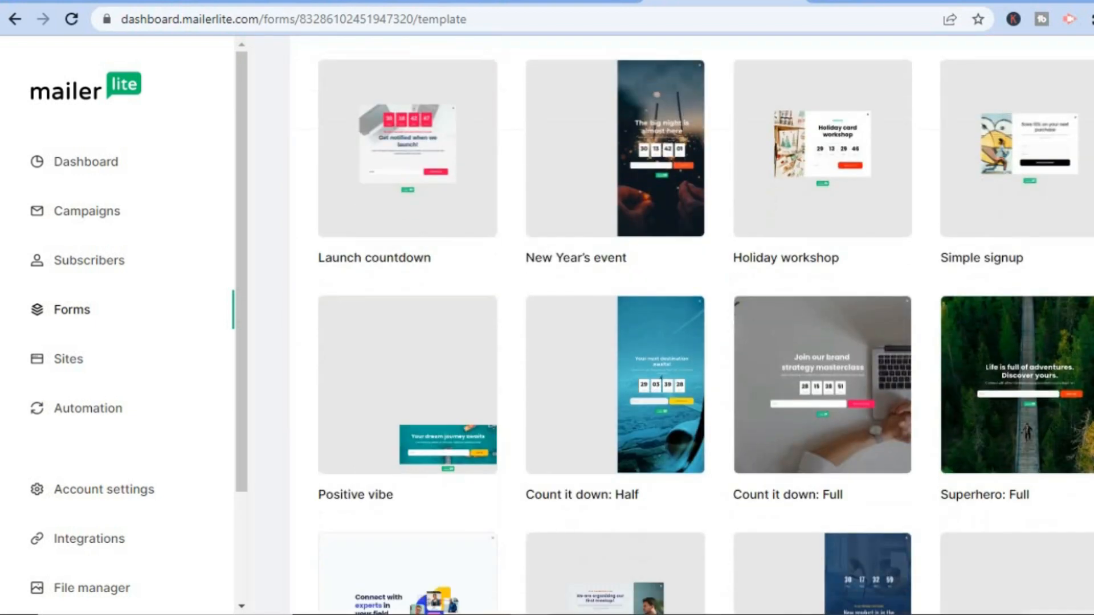
scroll(692, 325, down, 1)
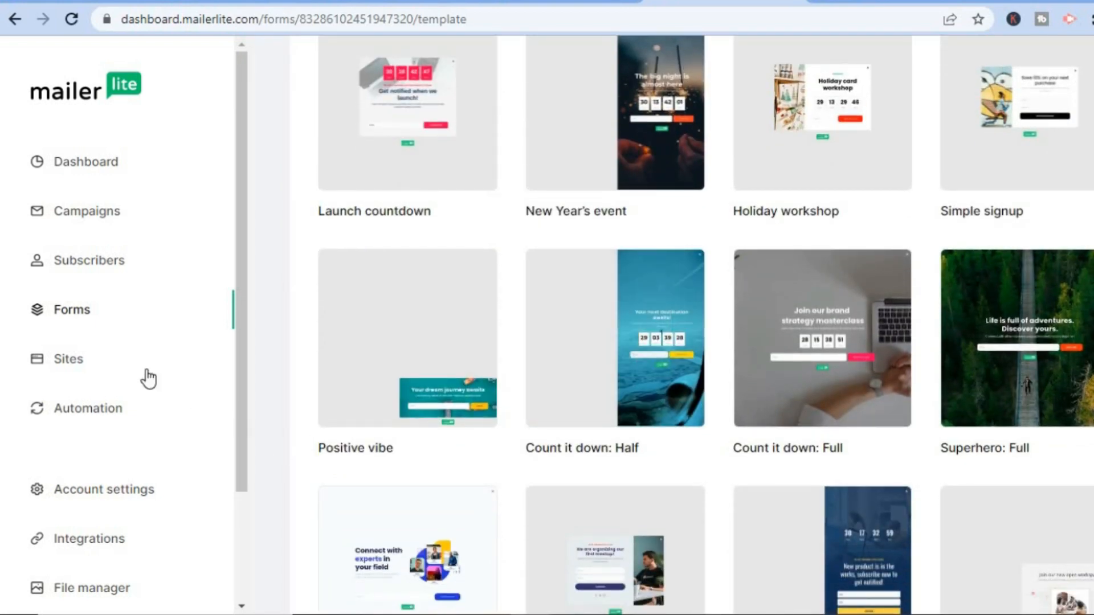
- Examine the landing page and website creation options in the Sites section, ending on landing pages
click(68, 360)
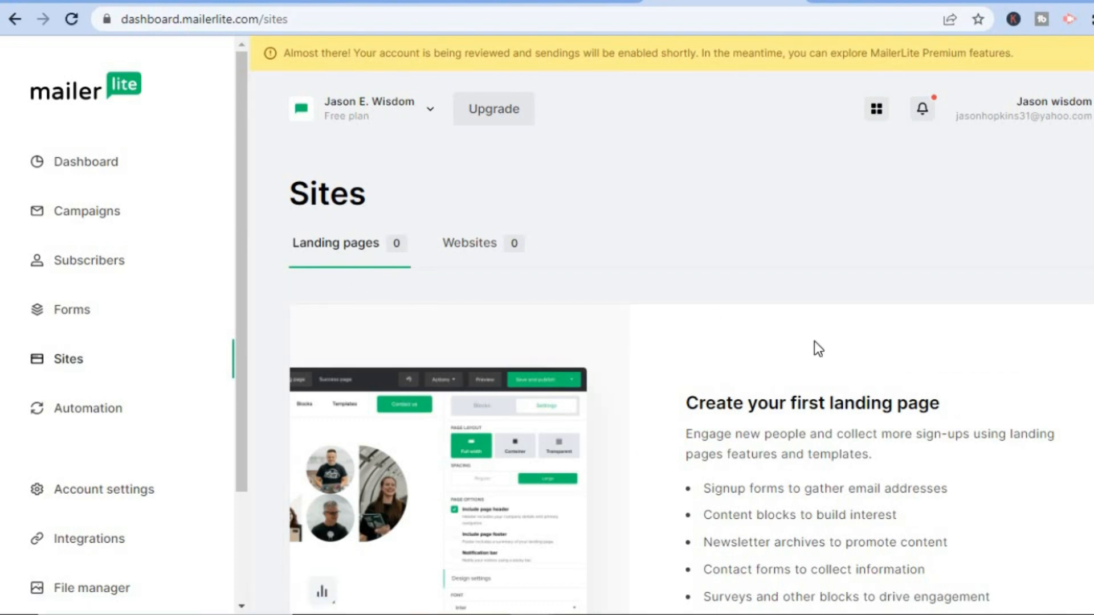
scroll(672, 327, down, 3)
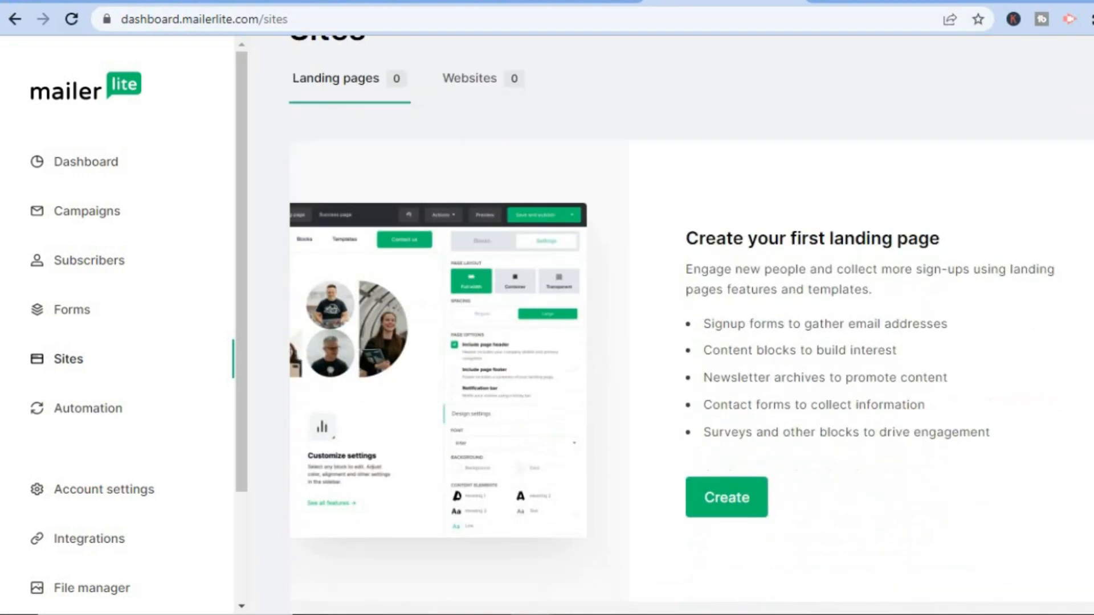
scroll(671, 327, up, 3)
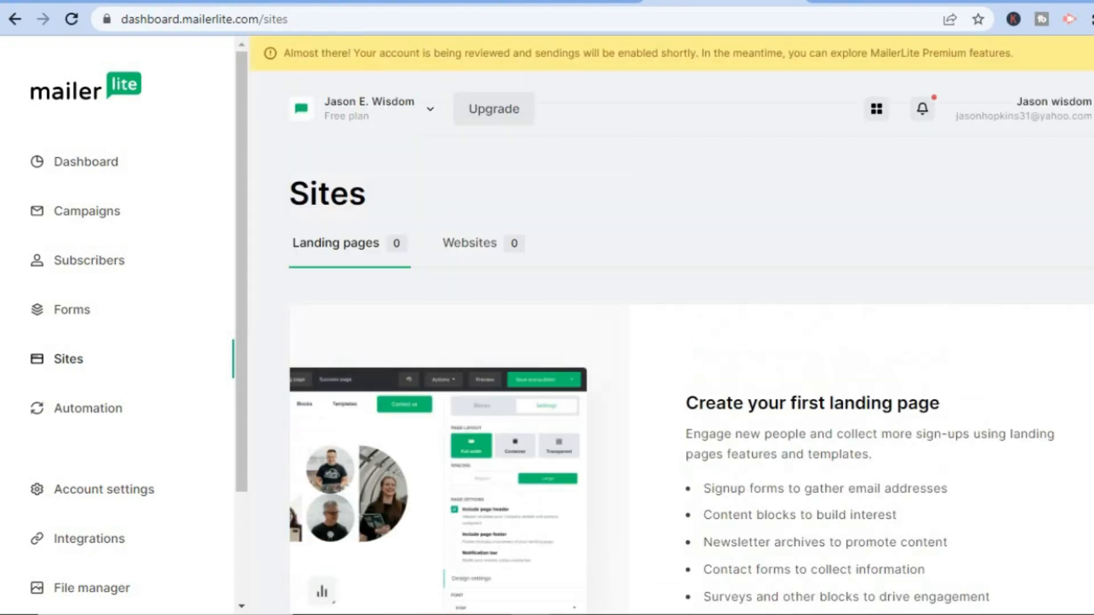
click(479, 245)
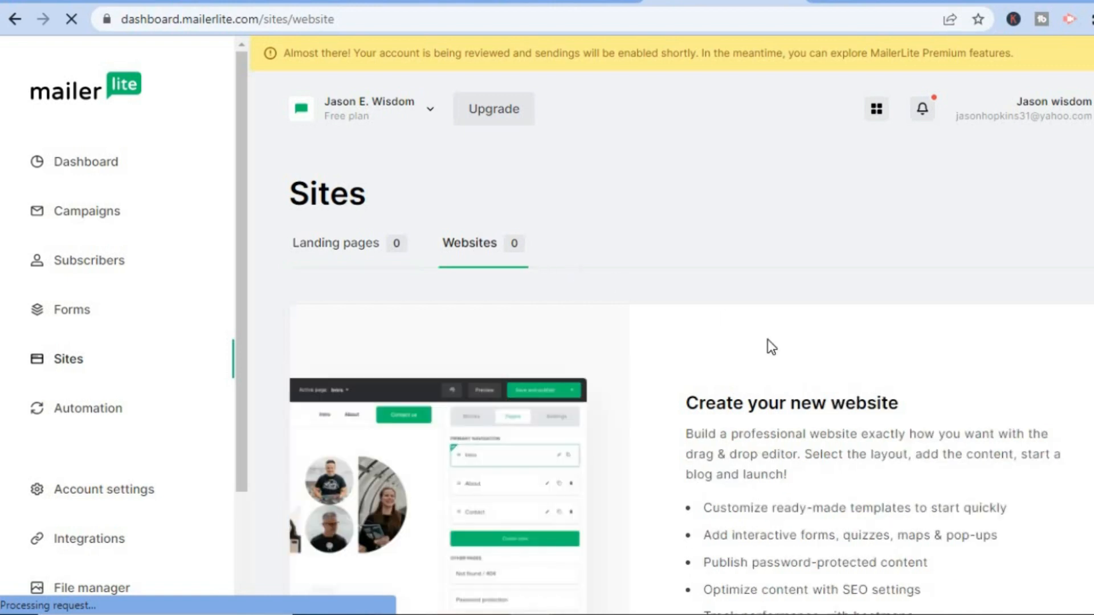
scroll(768, 339, down, 3)
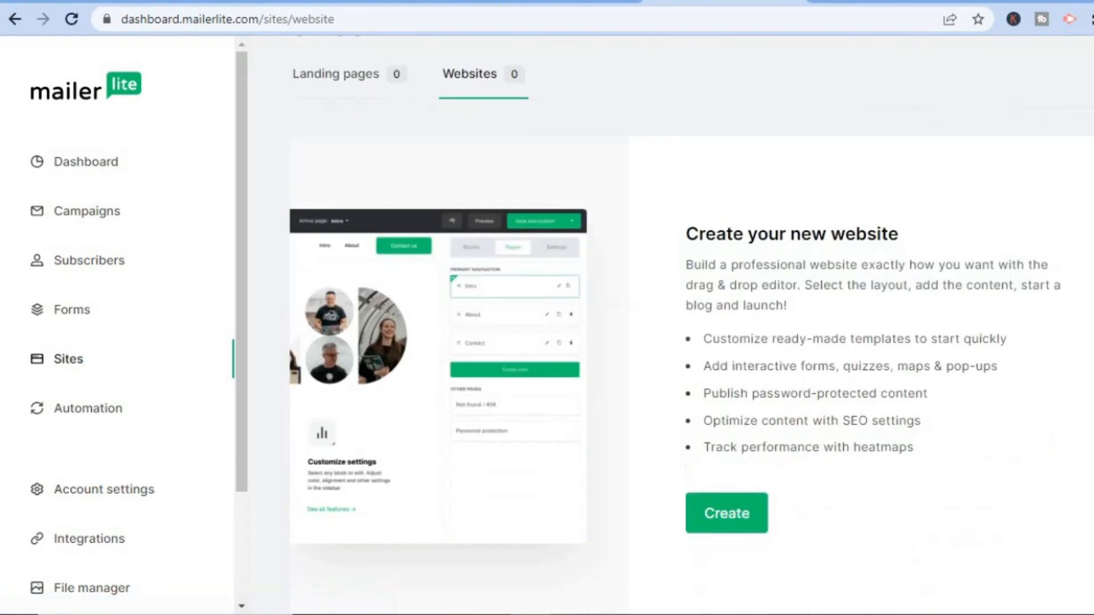
scroll(772, 320, up, 3)
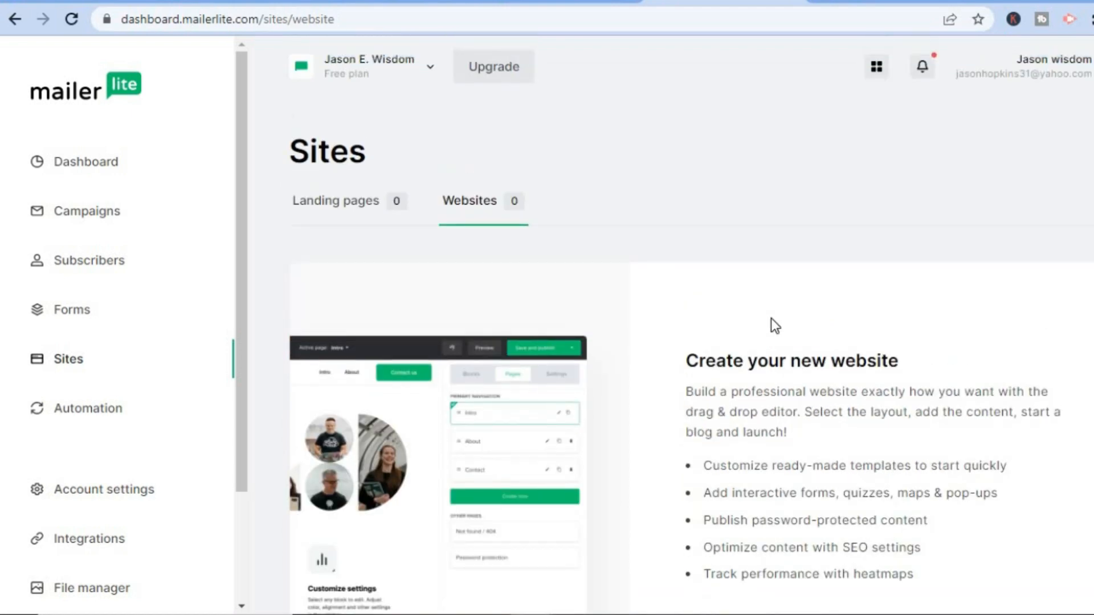
click(343, 209)
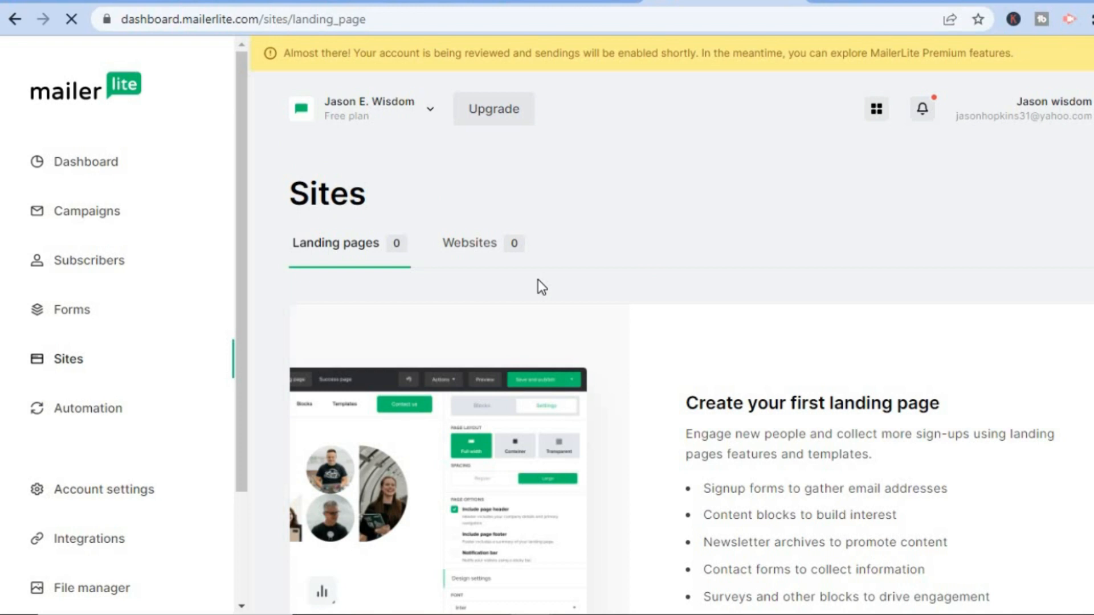
scroll(741, 501, down, 3)
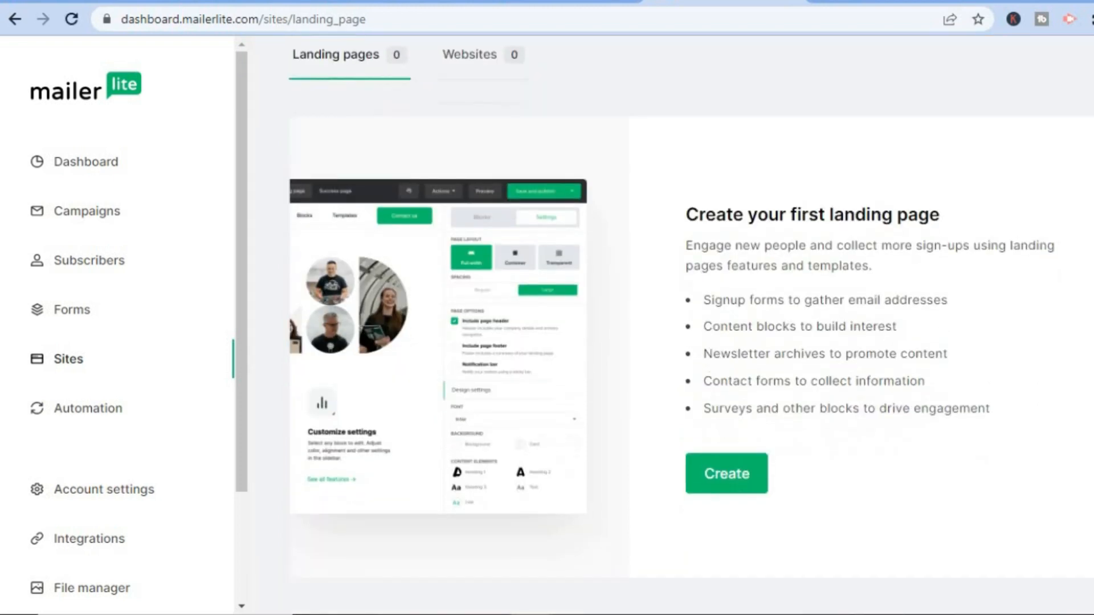
- Create a new site of type Landing page named "test" and assign it to the "test" subscriber group
click(726, 475)
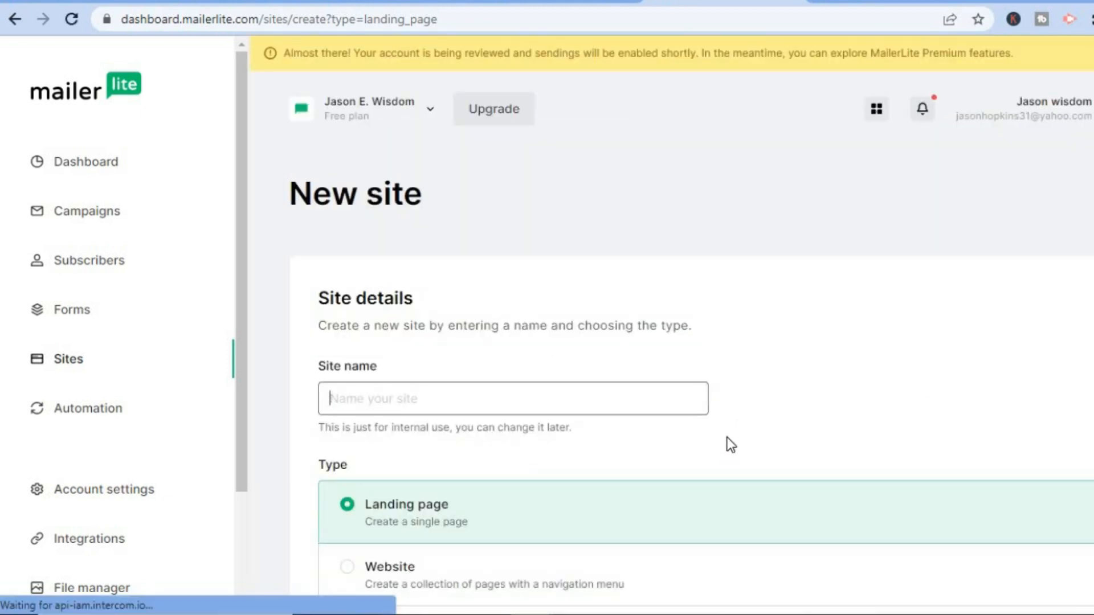
text(test)
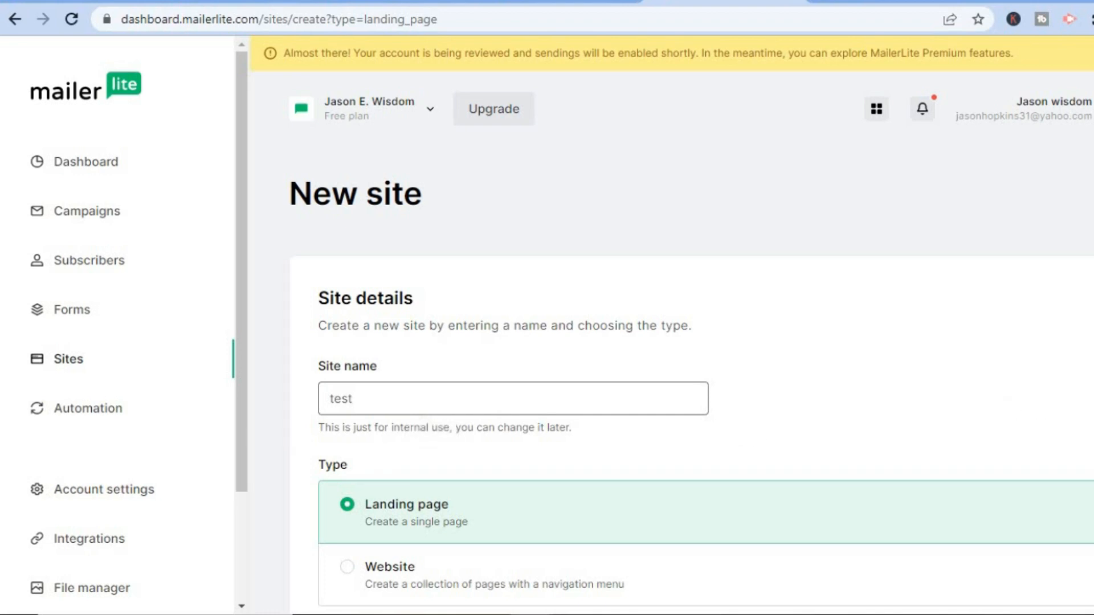
scroll(764, 463, down, 3)
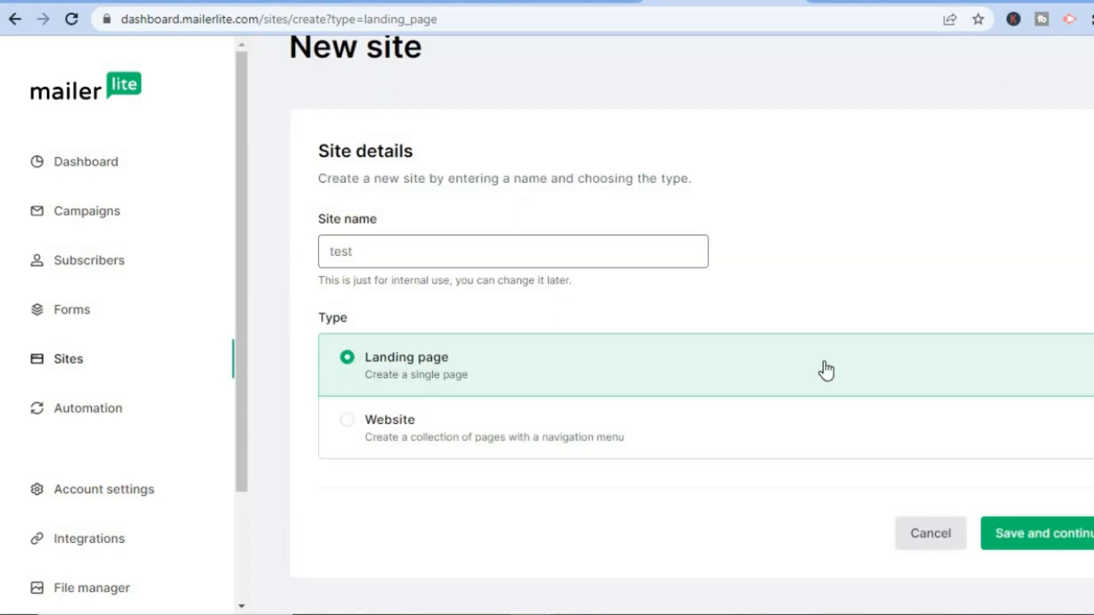
click(1032, 540)
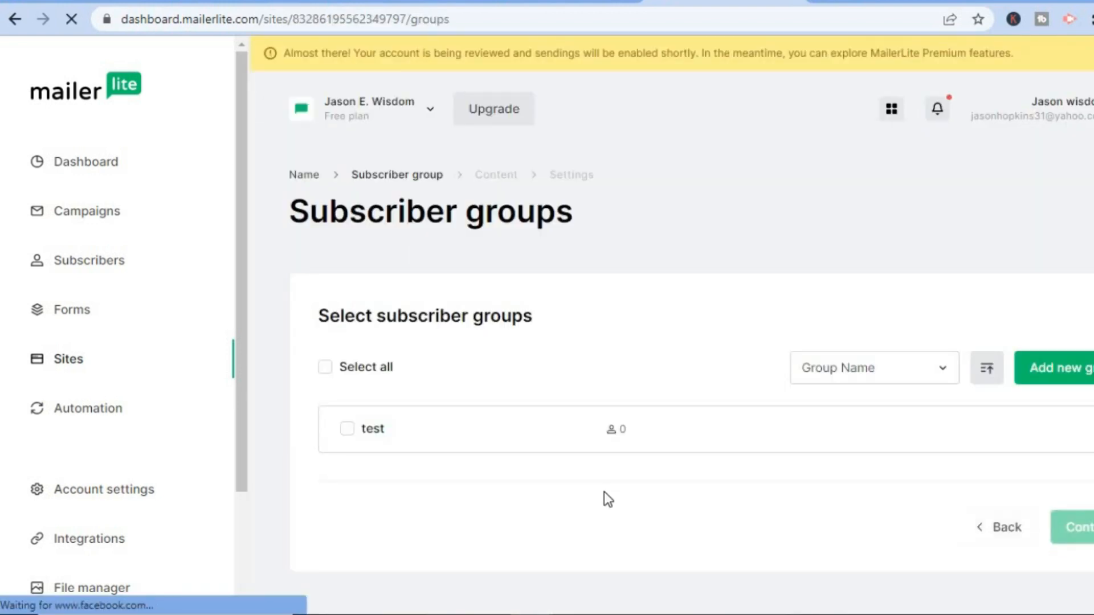
click(345, 429)
click(1088, 544)
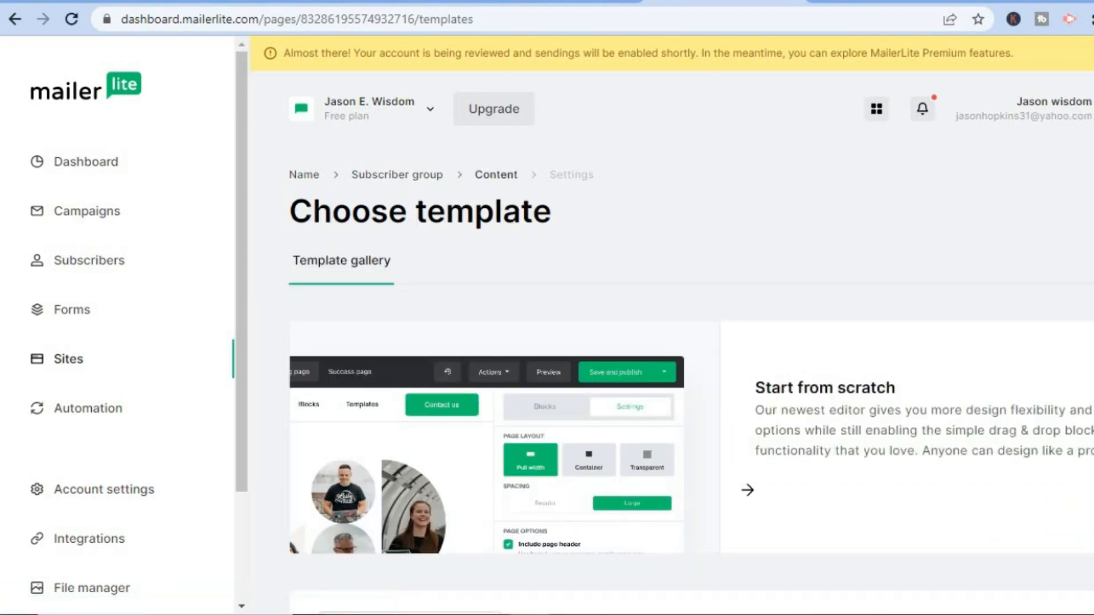
- Browse the landing page template gallery and choose the Digital agency template
scroll(918, 225, down, 4)
mouse_move(940, 225)
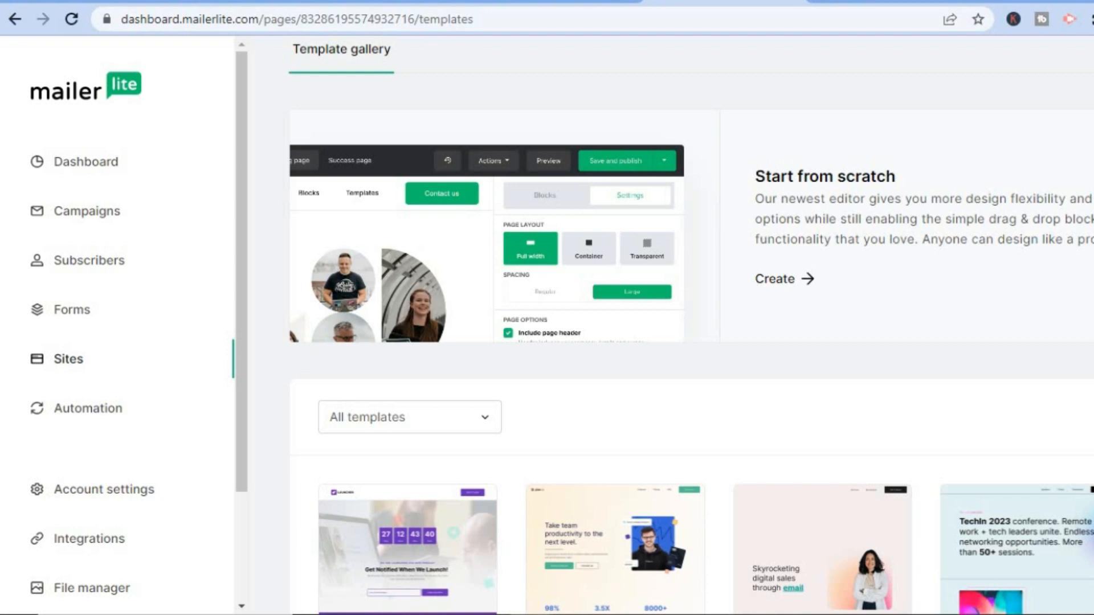
scroll(747, 278, down, 3)
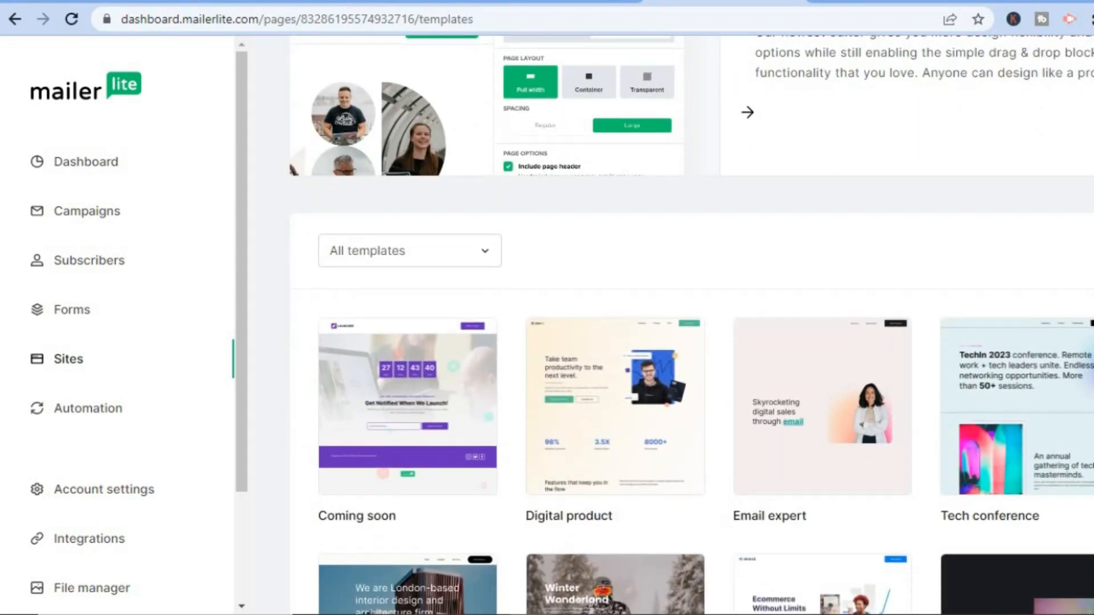
scroll(691, 325, down, 3)
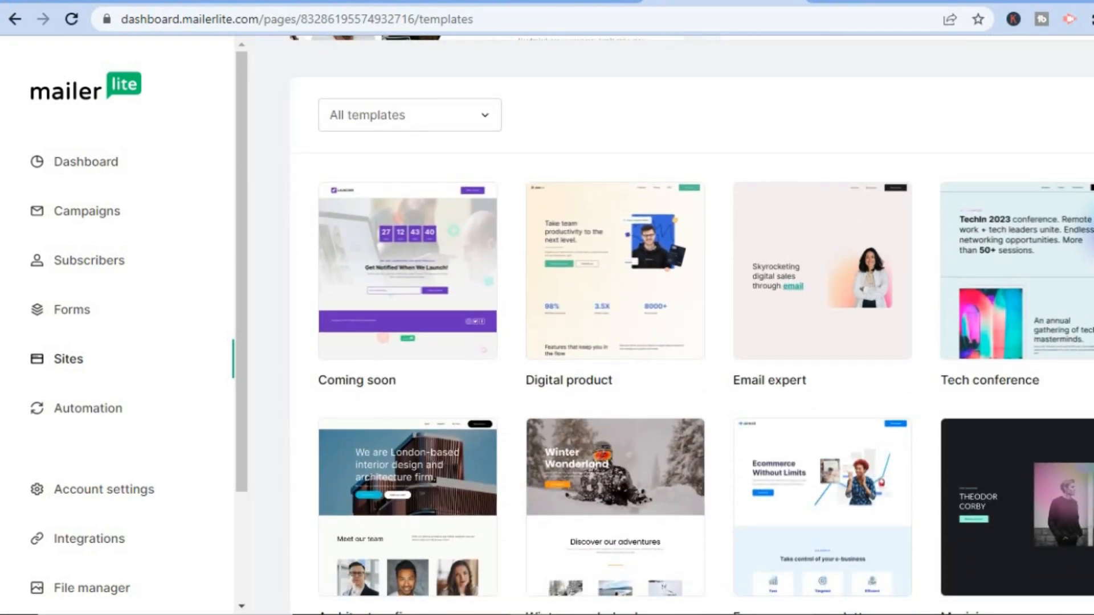
scroll(691, 317, down, 4)
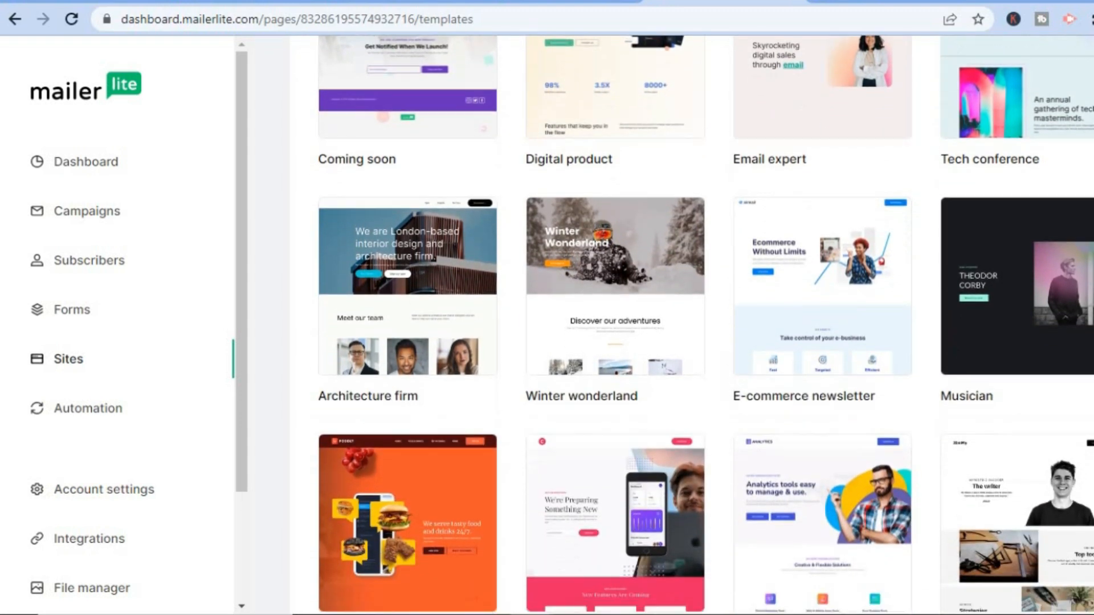
scroll(706, 325, down, 1)
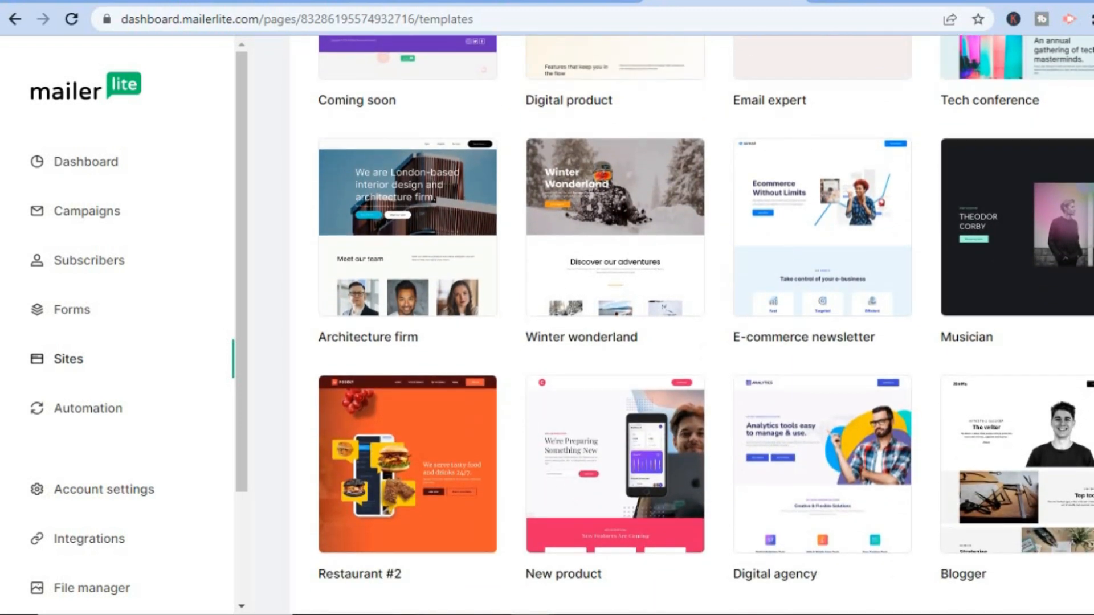
mouse_move(845, 486)
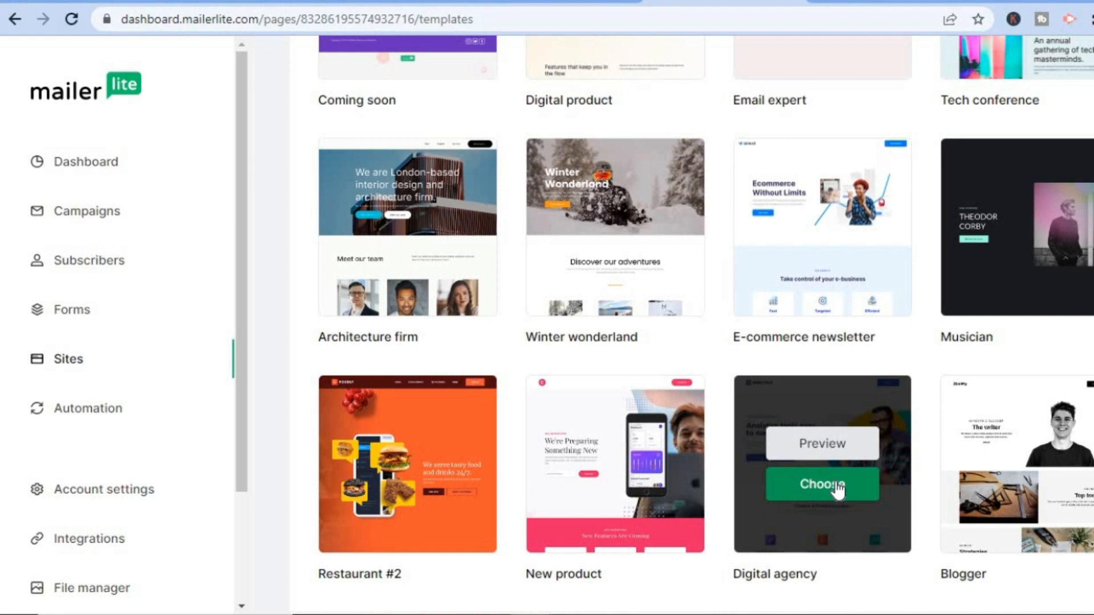
click(836, 486)
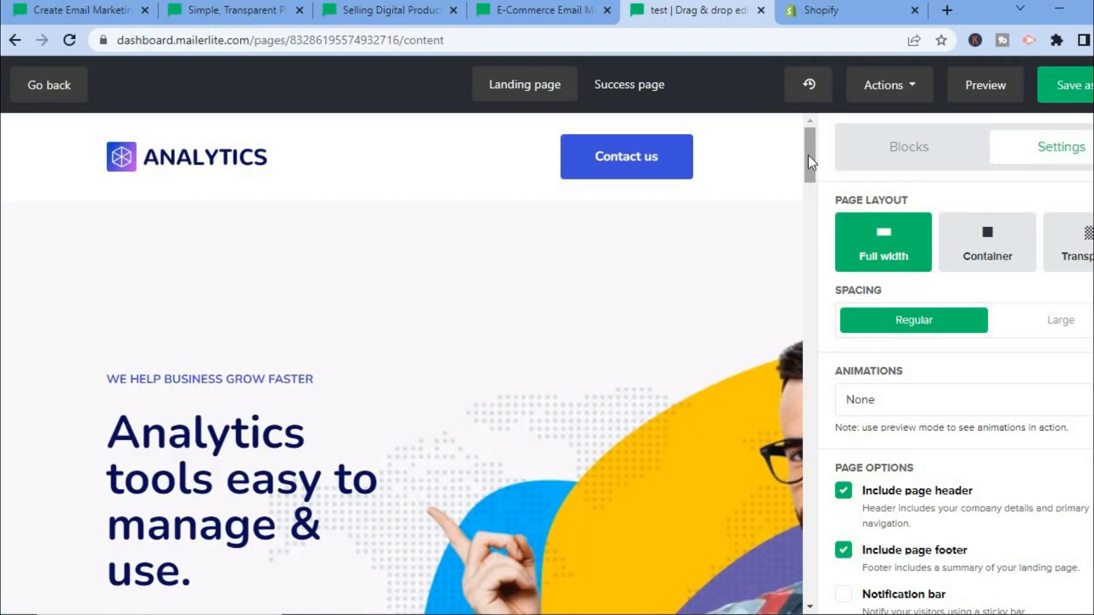
- Open the editing options of the hero's two-column content and of the Easy Tracking Tools icon image
drag(809, 160, 809, 161)
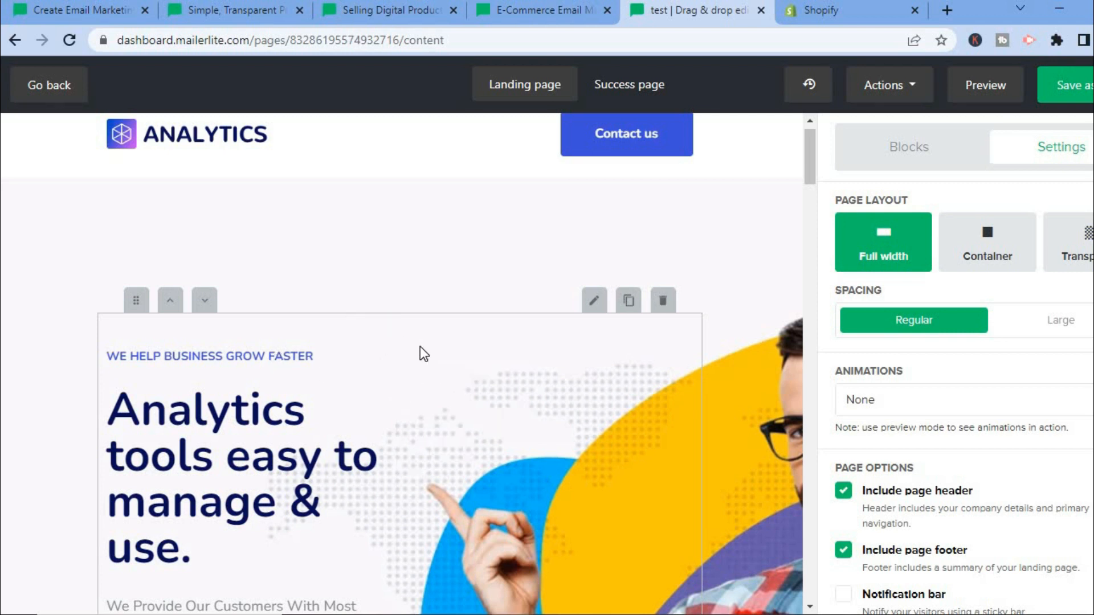
click(336, 355)
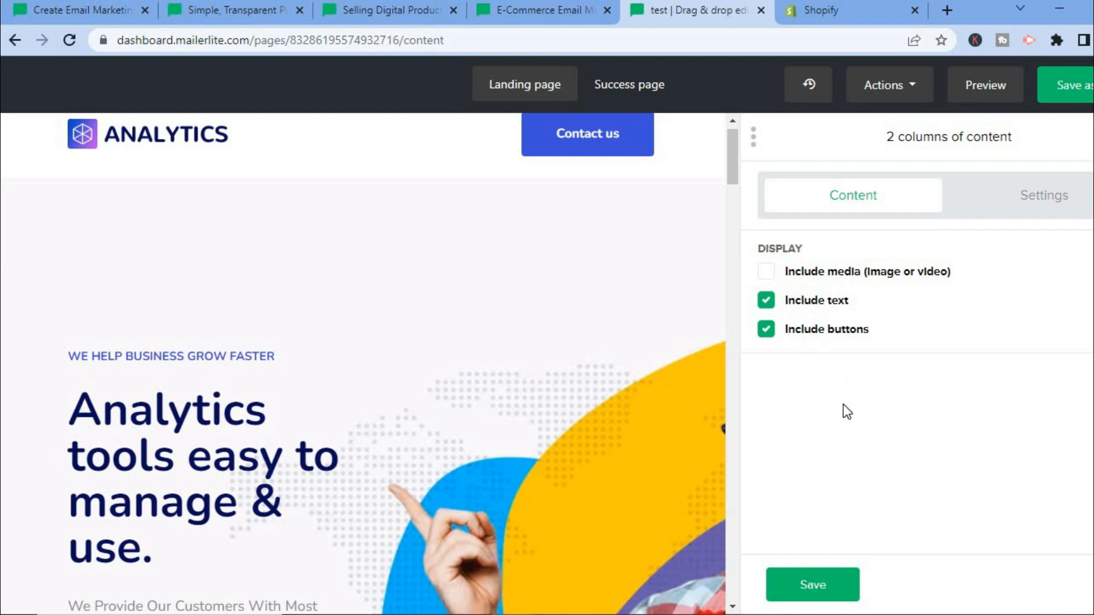
drag(733, 178, 720, 265)
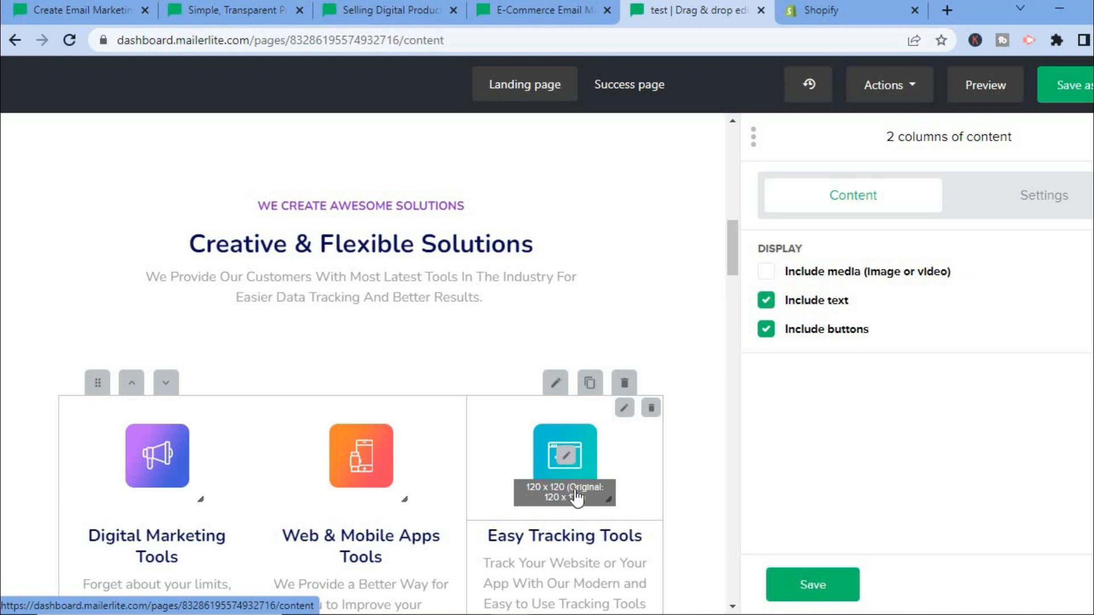
click(572, 461)
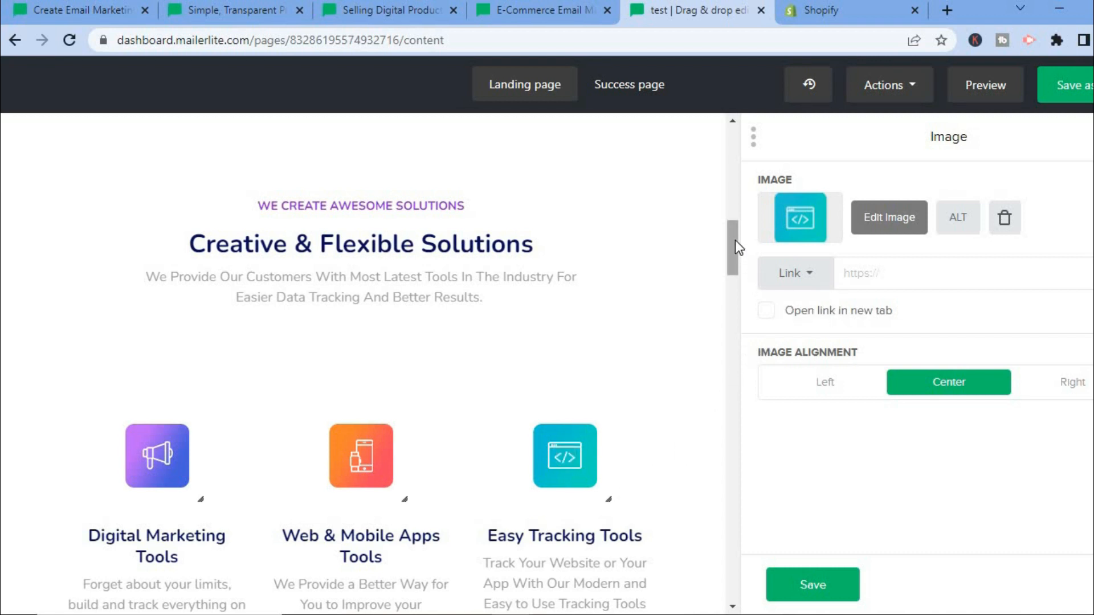
- Delete the three-column block with the Digital Marketing, Web & Mobile Apps and Easy Tracking tools
scroll(727, 291, down, 6)
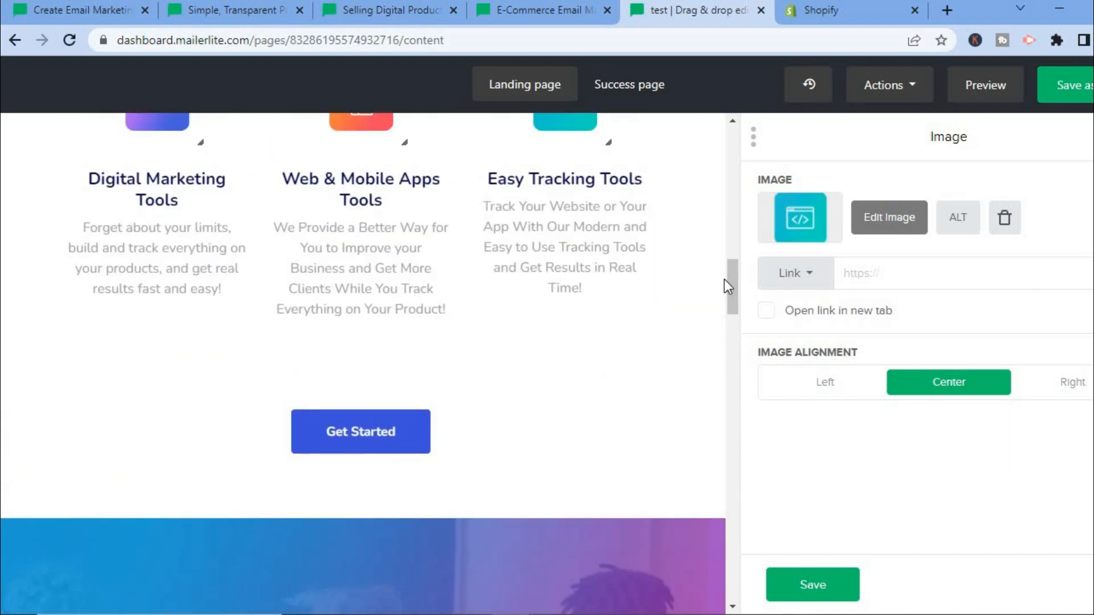
scroll(730, 279, up, 3)
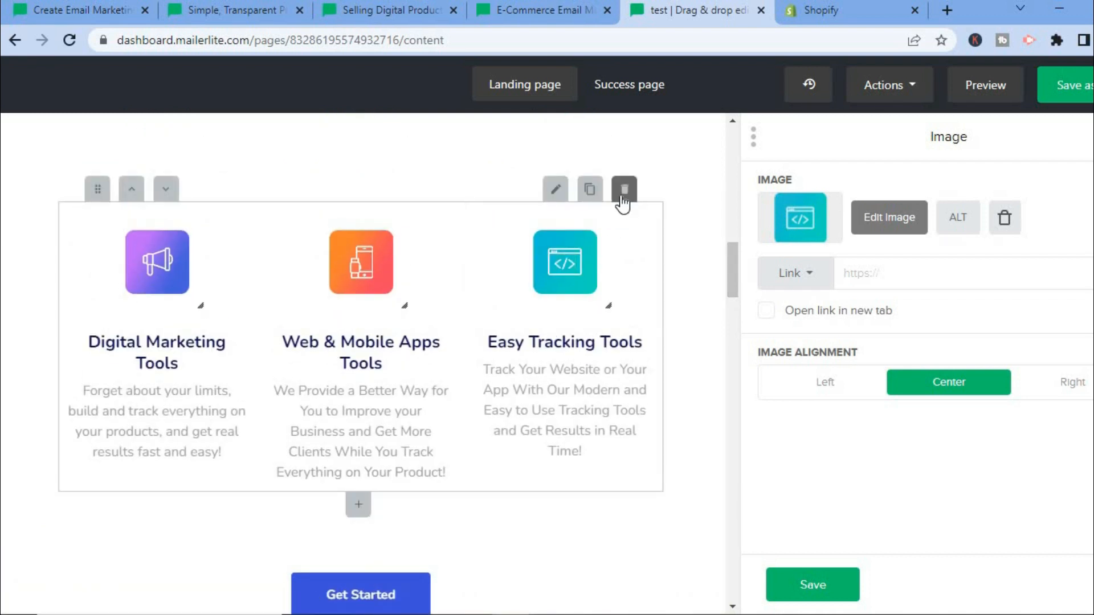
click(623, 193)
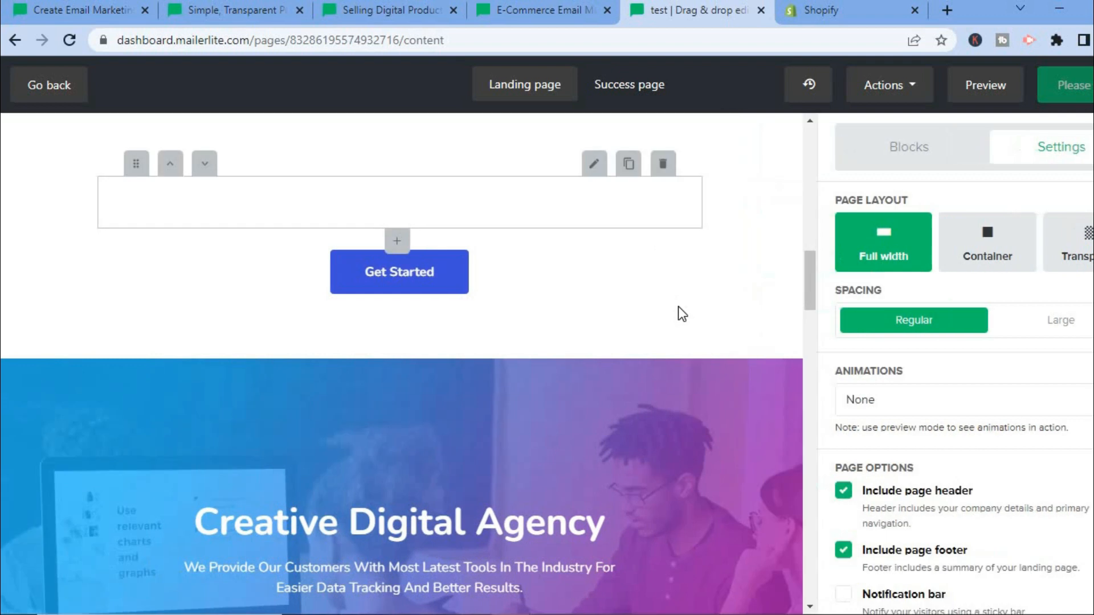
- Preview the edited landing page in desktop view and go back to the subscriber group selection
drag(811, 289, 808, 312)
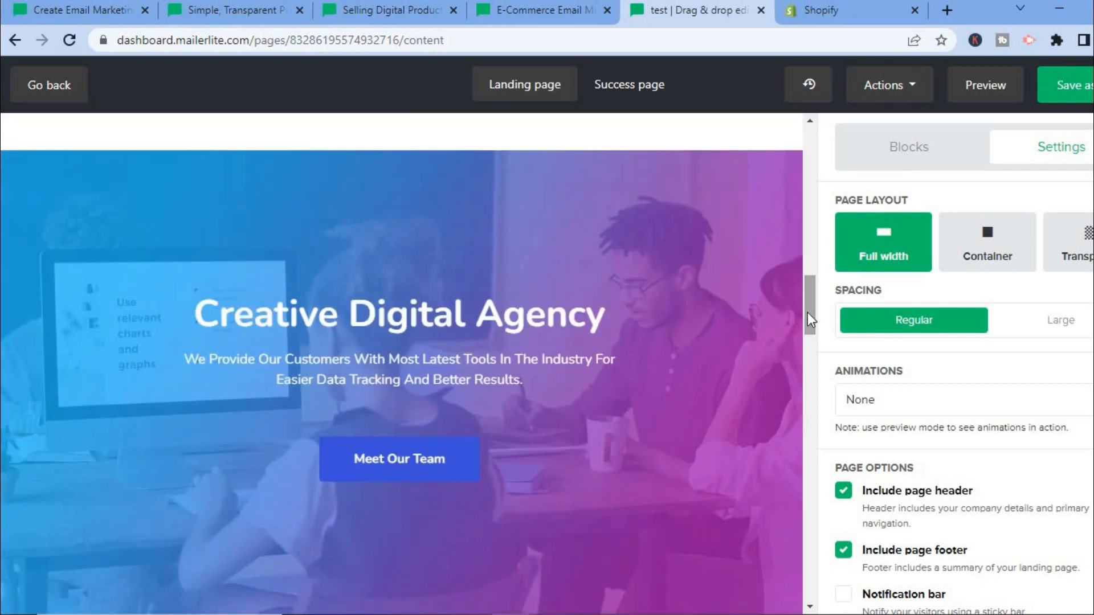
click(982, 88)
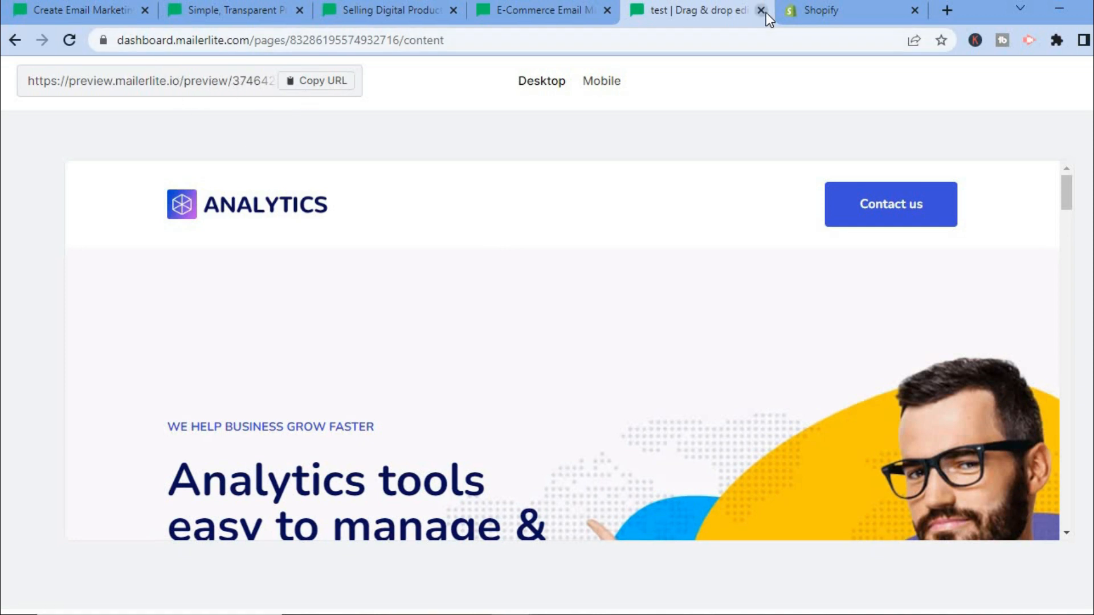
click(15, 40)
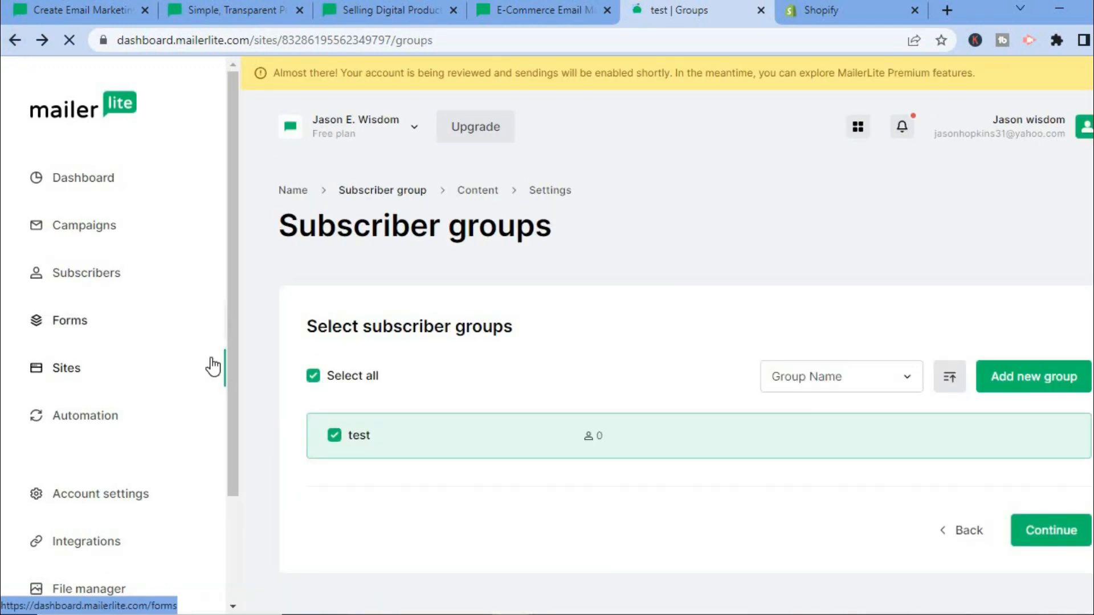
- Examine the Automations section and the list of featured integrations
click(81, 414)
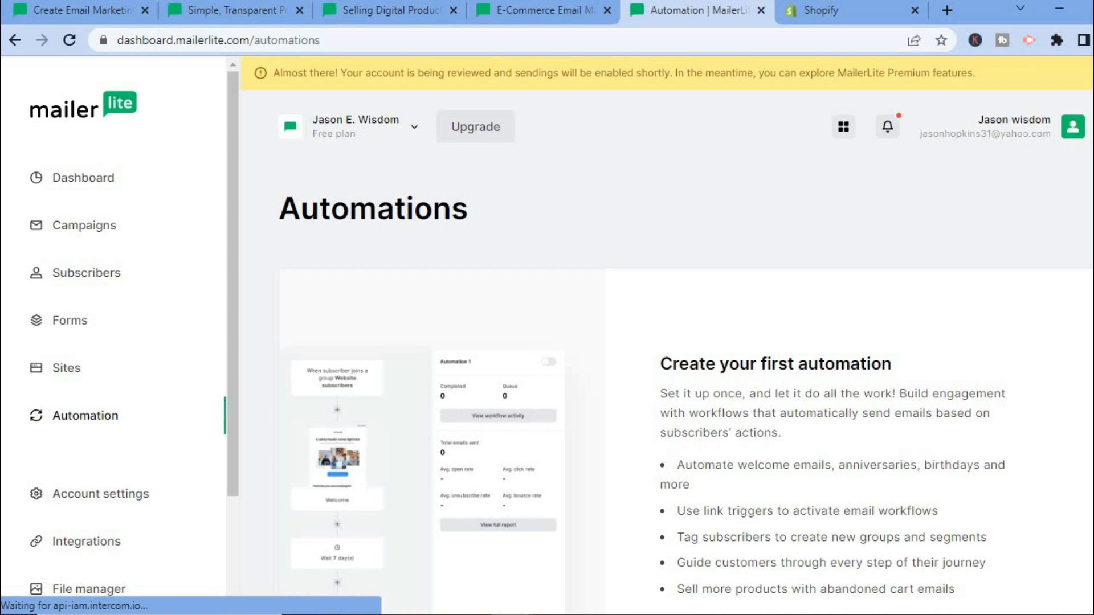
scroll(730, 537, down, 3)
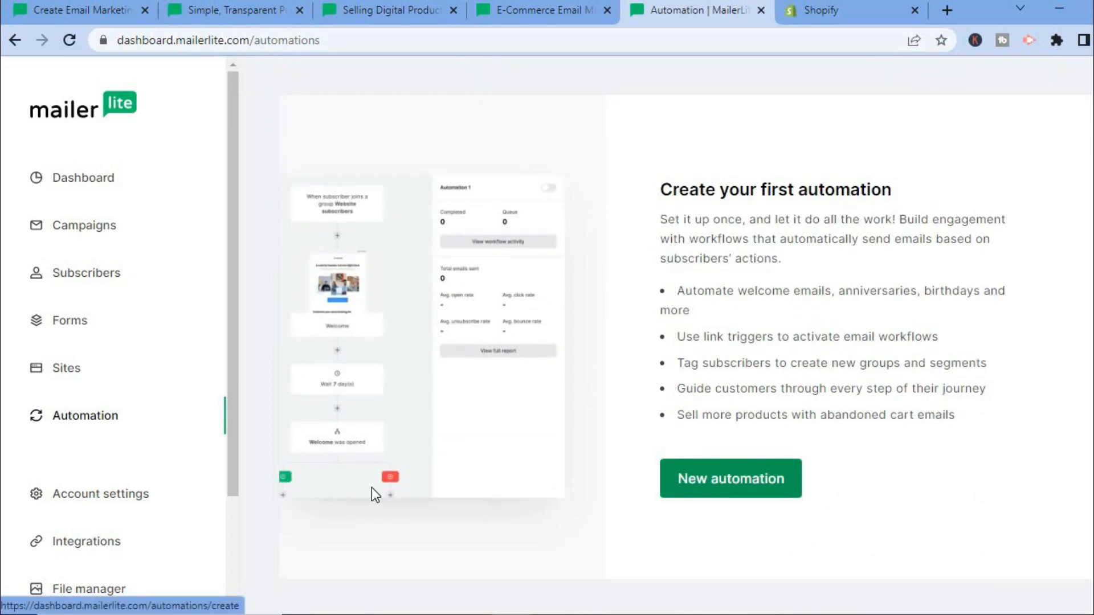
click(83, 550)
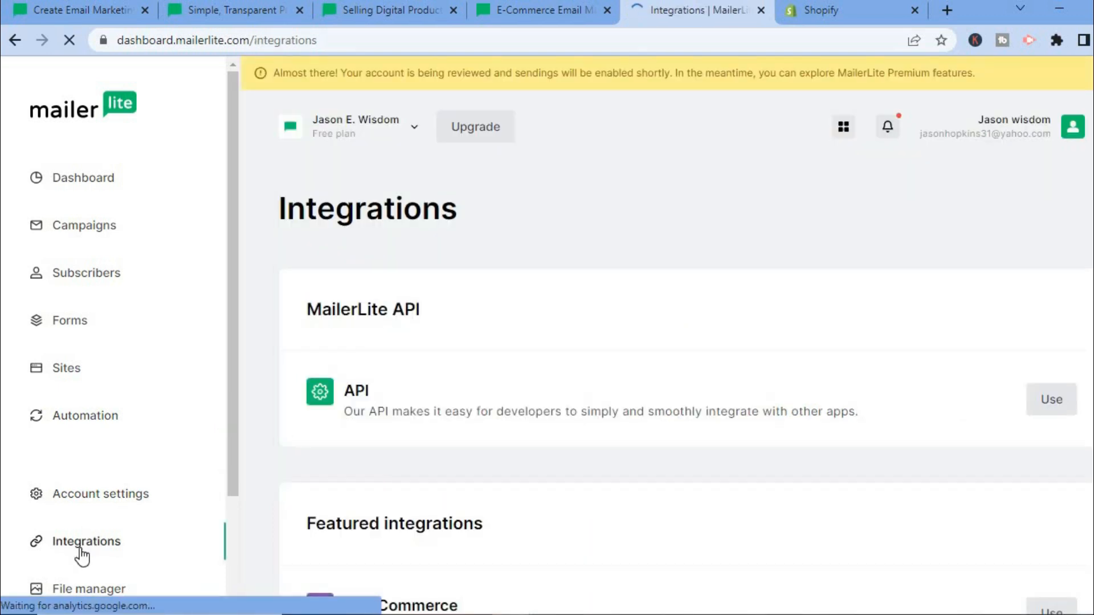
scroll(708, 481, down, 5)
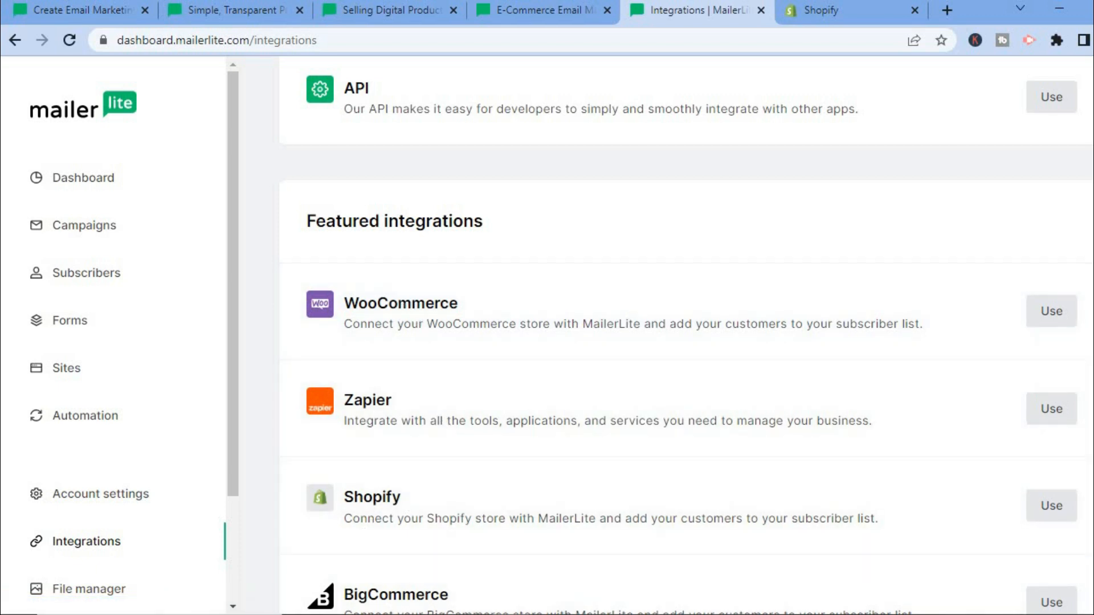
scroll(687, 336, down, 5)
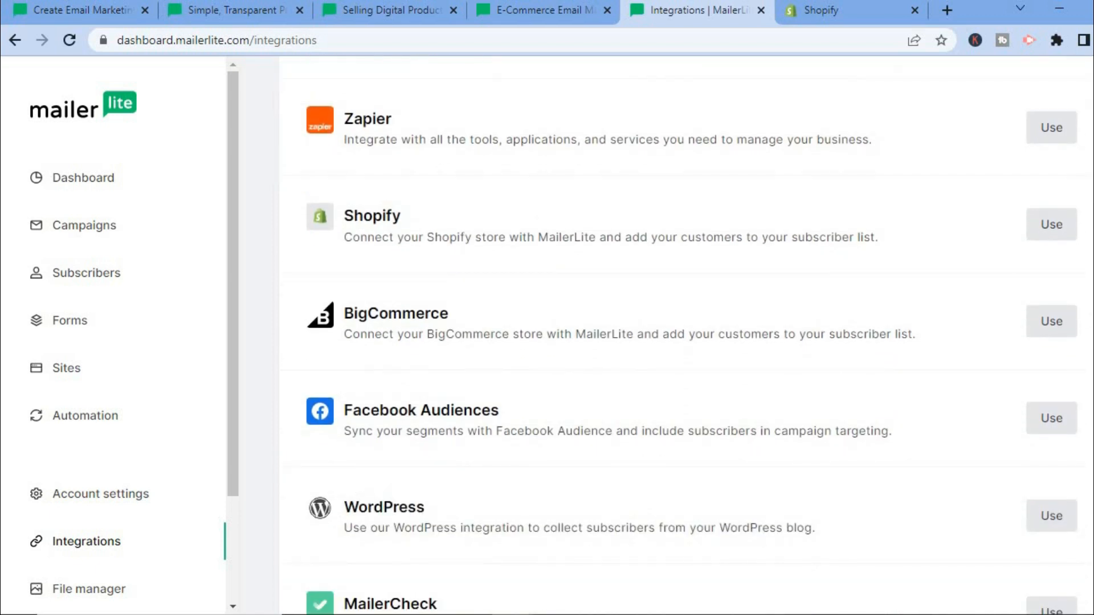
scroll(686, 336, down, 3)
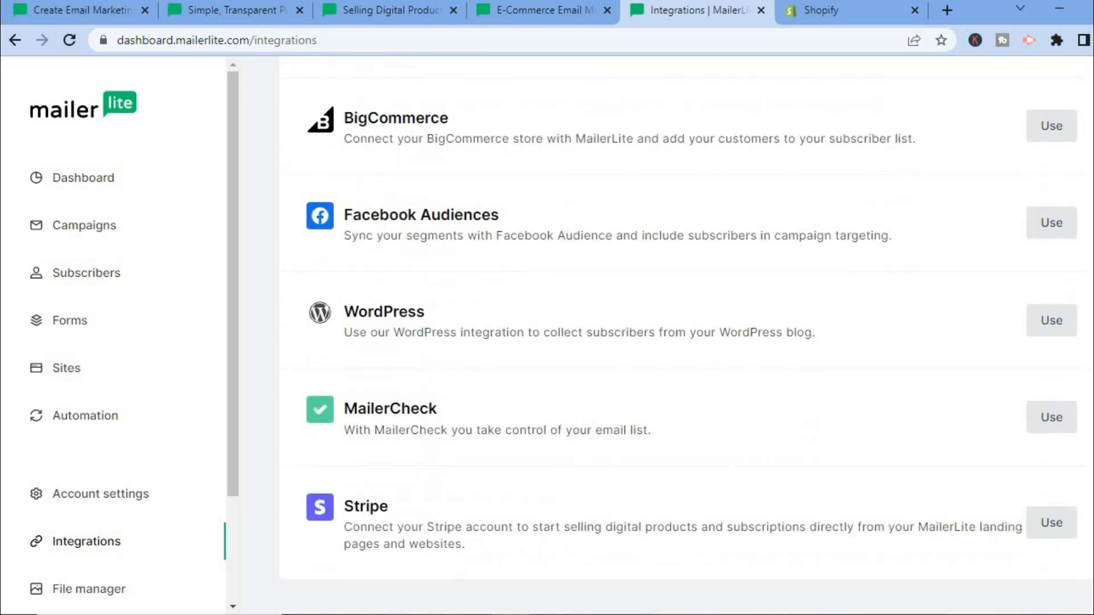
scroll(686, 336, up, 7)
scroll(687, 337, up, 6)
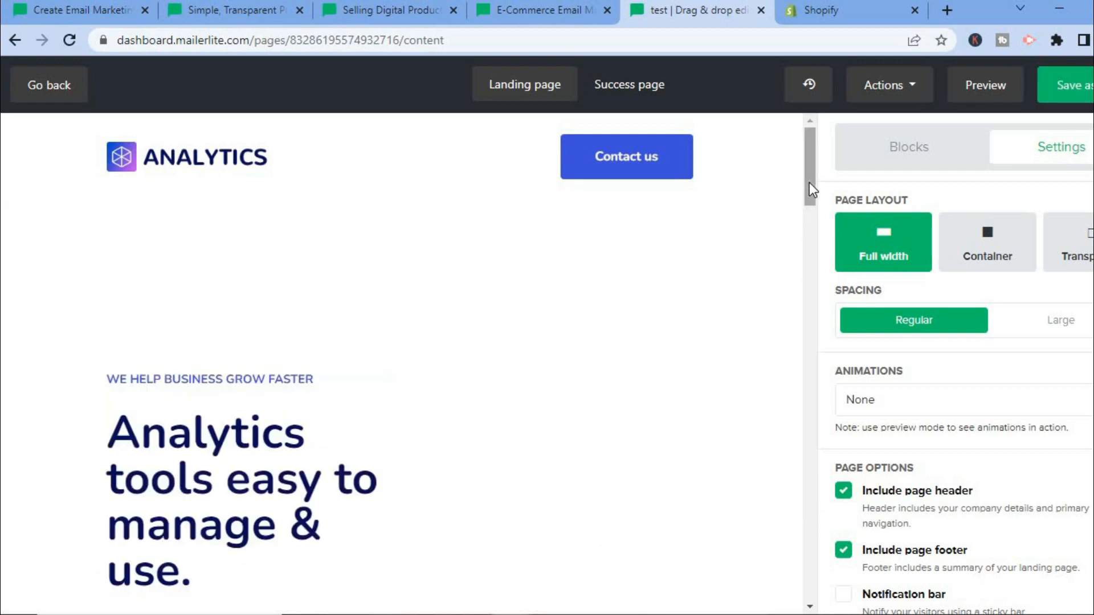
drag(809, 183, 808, 155)
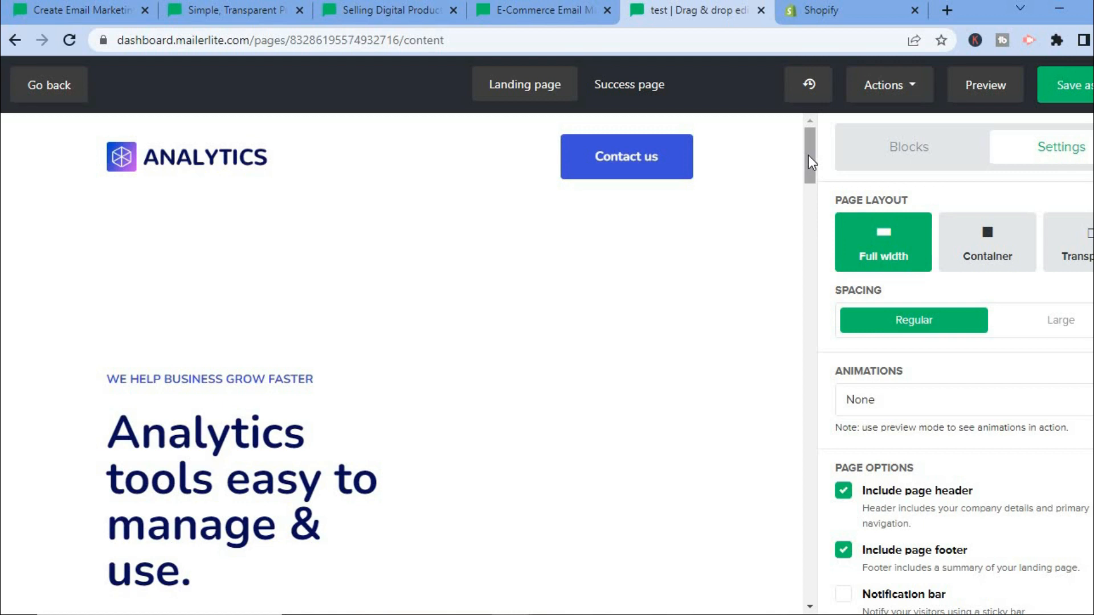